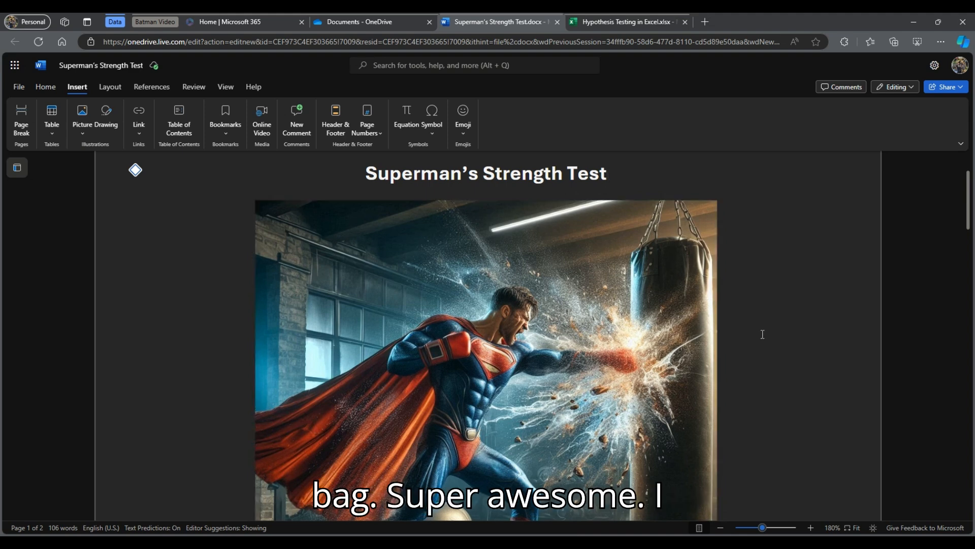
Read the problem statement below the picture, covering the punch force question and the population mean force.
scroll(763, 334, "down", 3)
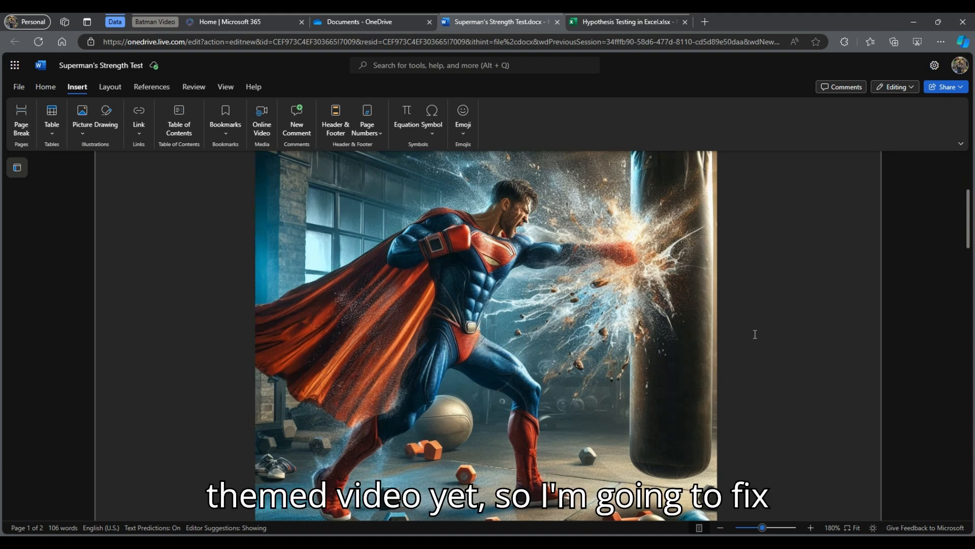
scroll(755, 333, "down", 3)
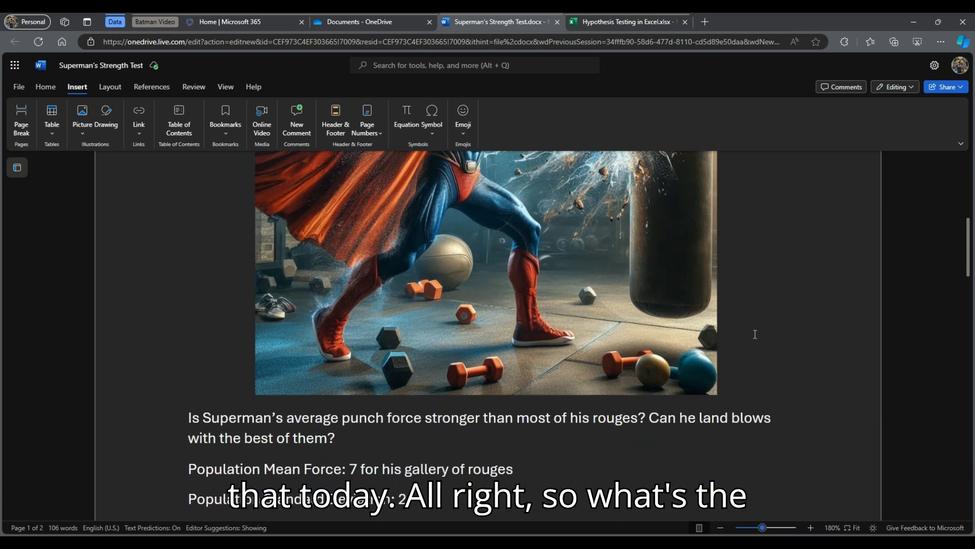
scroll(755, 334, "down", 3)
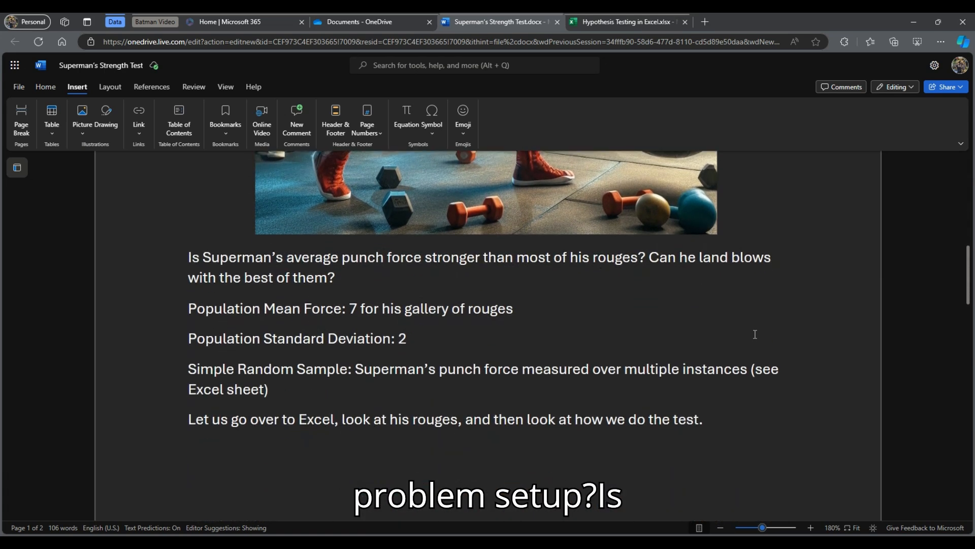
scroll(754, 334, "down", 1)
left_click_drag(193, 203, 376, 220)
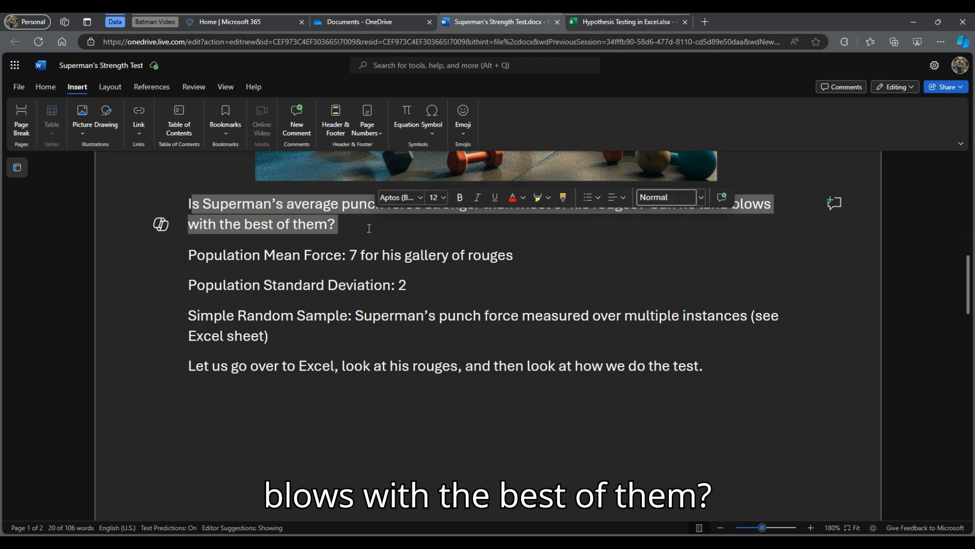
left_click(376, 220)
left_click_drag(193, 252, 524, 262)
left_click(524, 262)
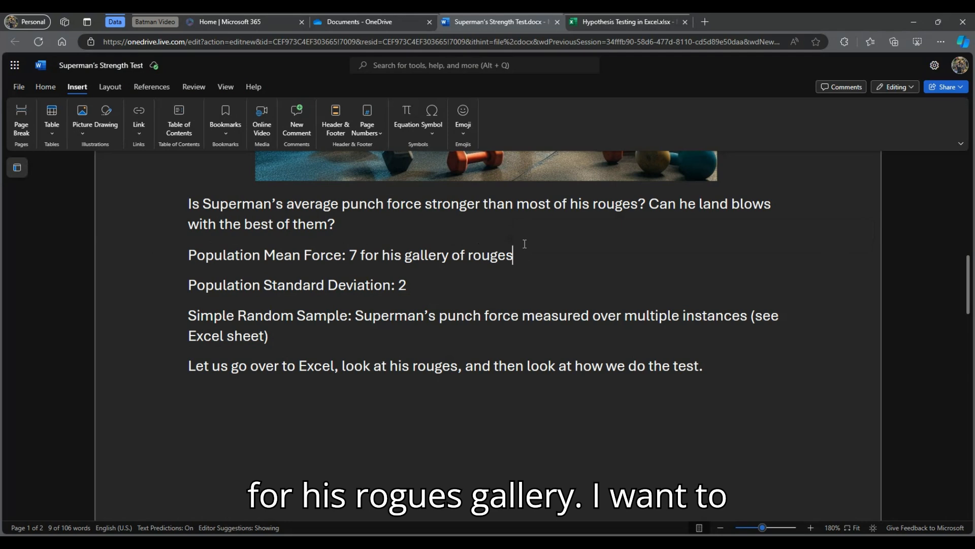
Switch to the Hypothesis Testing in Excel workbook and examine the villains and their Strength ratings on Sheet1.
left_click(628, 21)
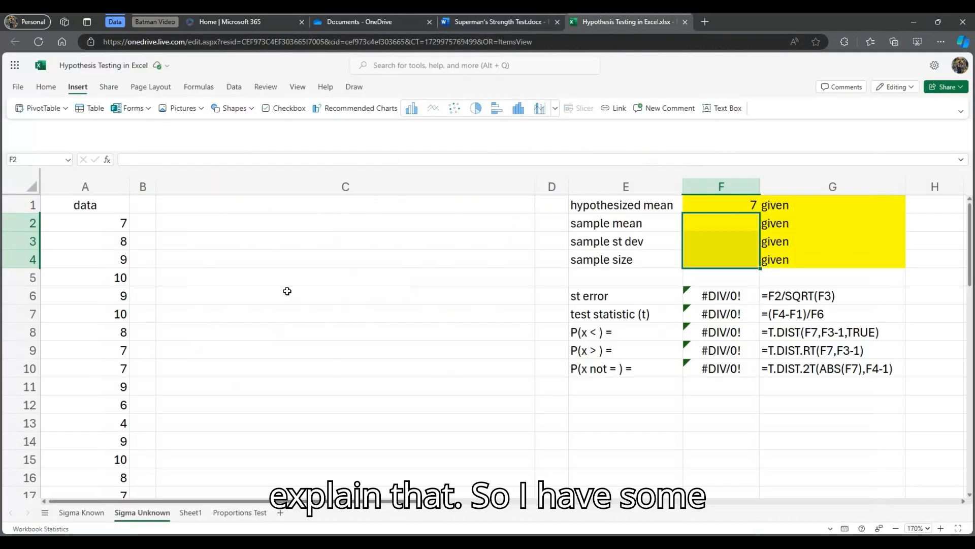
left_click(190, 512)
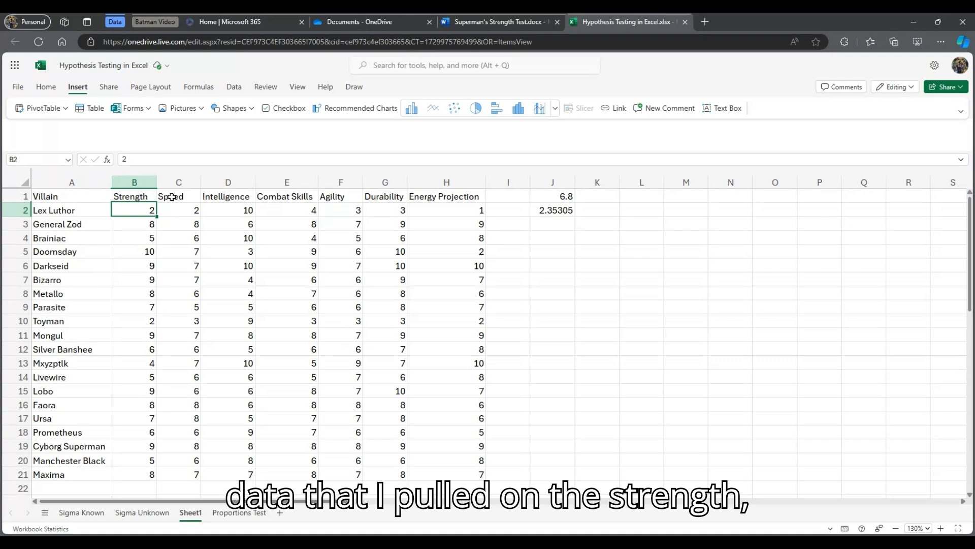
left_click_drag(71, 210, 75, 476)
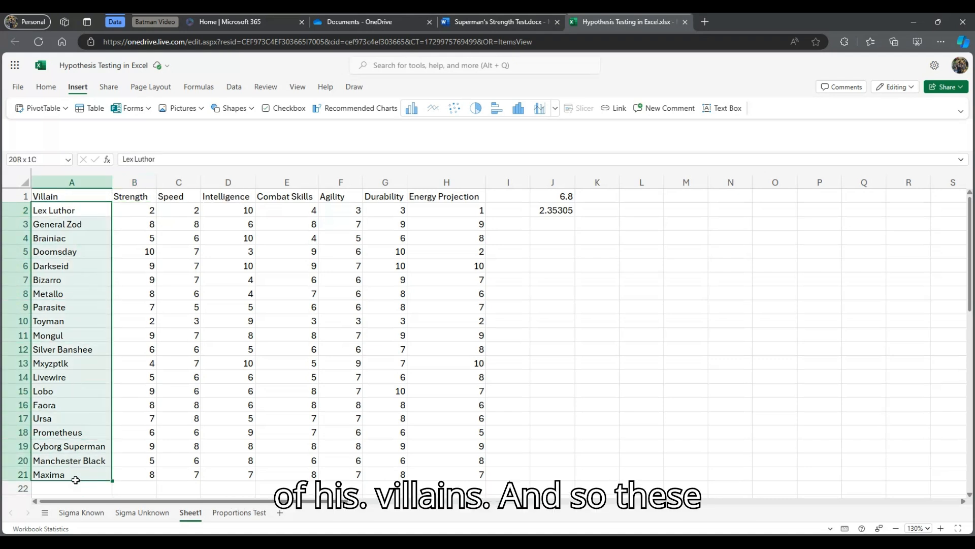
left_click(124, 349)
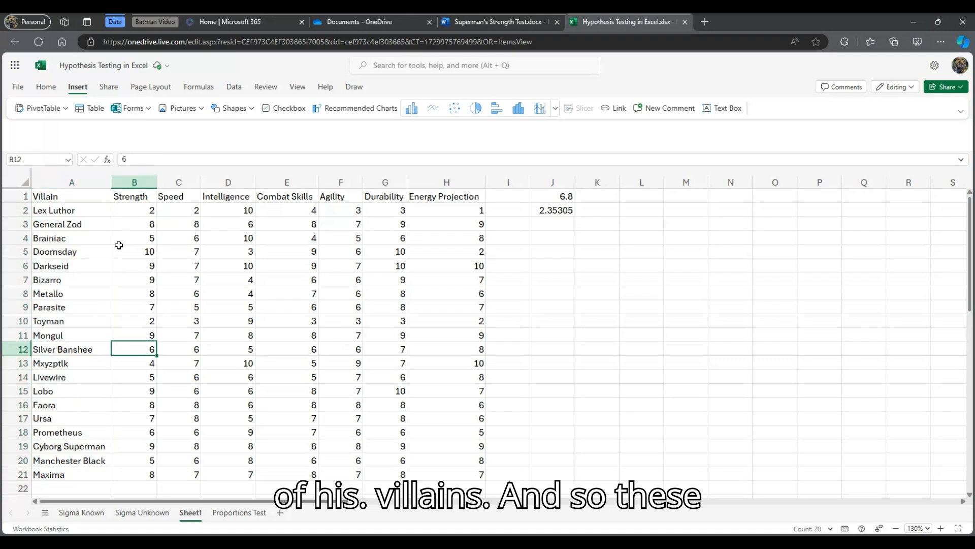
left_click(128, 210)
left_click_drag(64, 210, 124, 224)
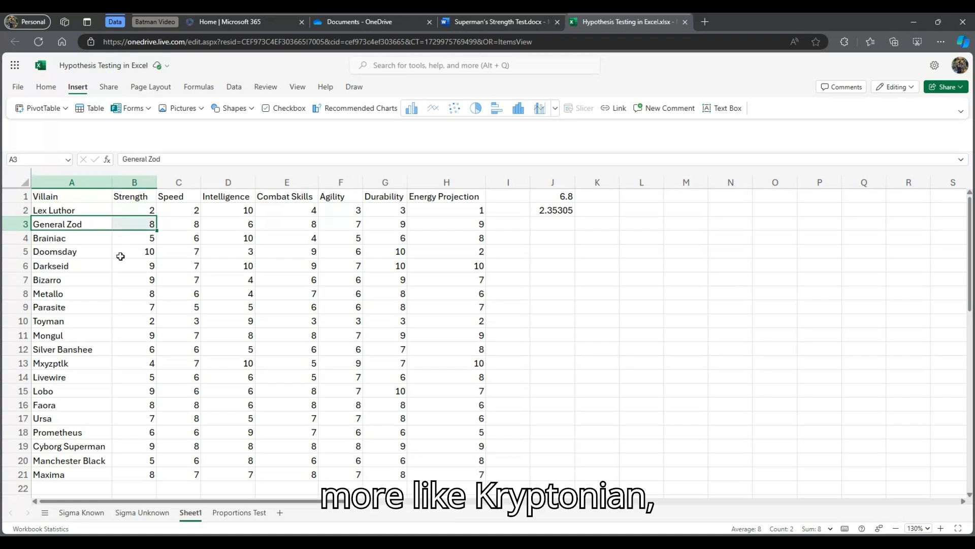
left_click_drag(77, 266, 130, 256)
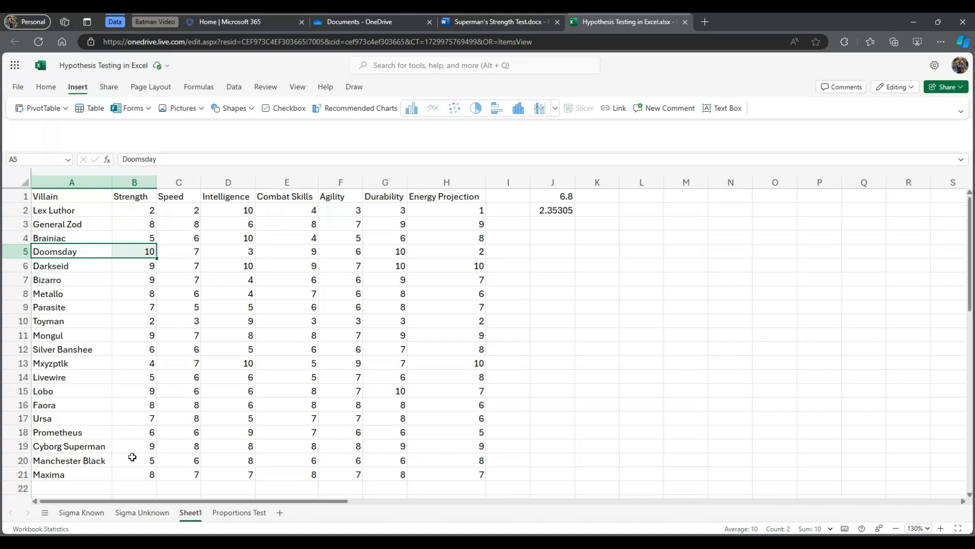
left_click_drag(126, 472, 132, 210)
left_click(131, 281)
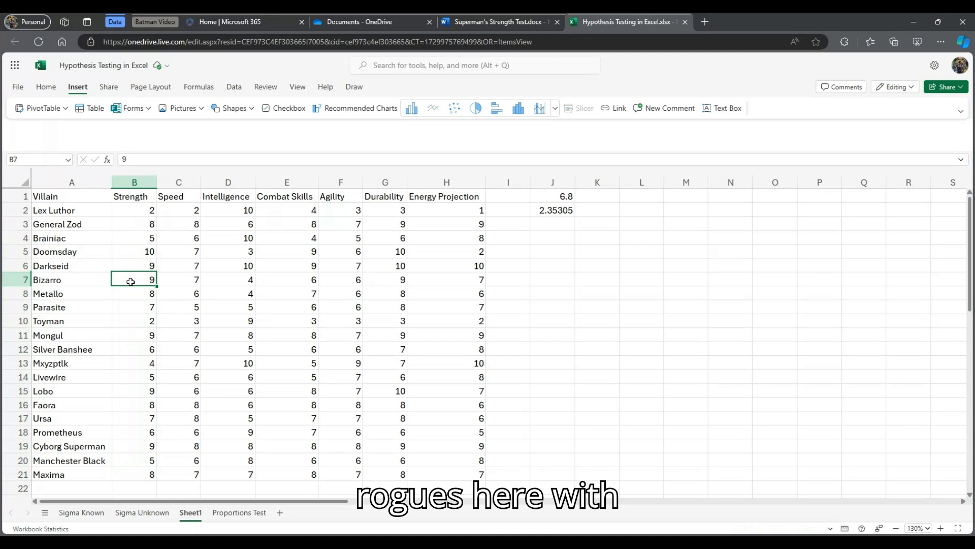
left_click_drag(146, 211, 151, 476)
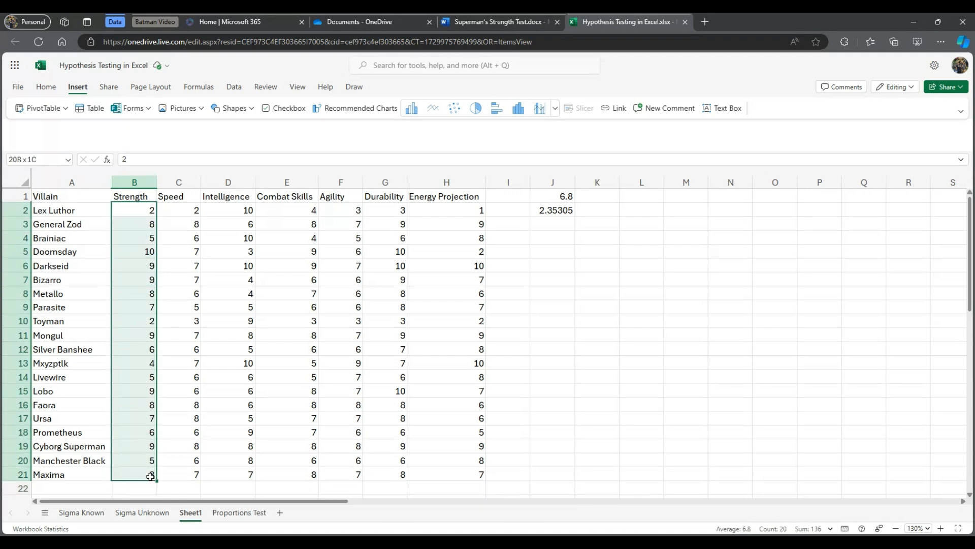
Switch to the Superman's Strength Test document in Word and replace "Population" with "Sample" in the standard deviation line.
left_click(481, 24)
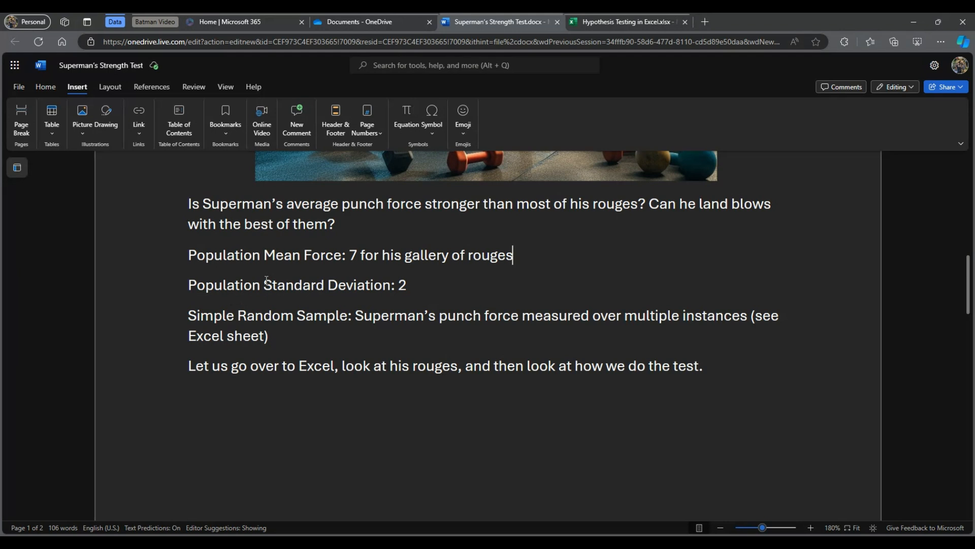
key("BackSpace")
key("BackSpace")
key("BackSpace")
key("BackSpace")
key("BackSpace")
key("BackSpace")
key("BackSpace")
key("BackSpace")
key("BackSpace")
key("BackSpace")
key("BackSpace")
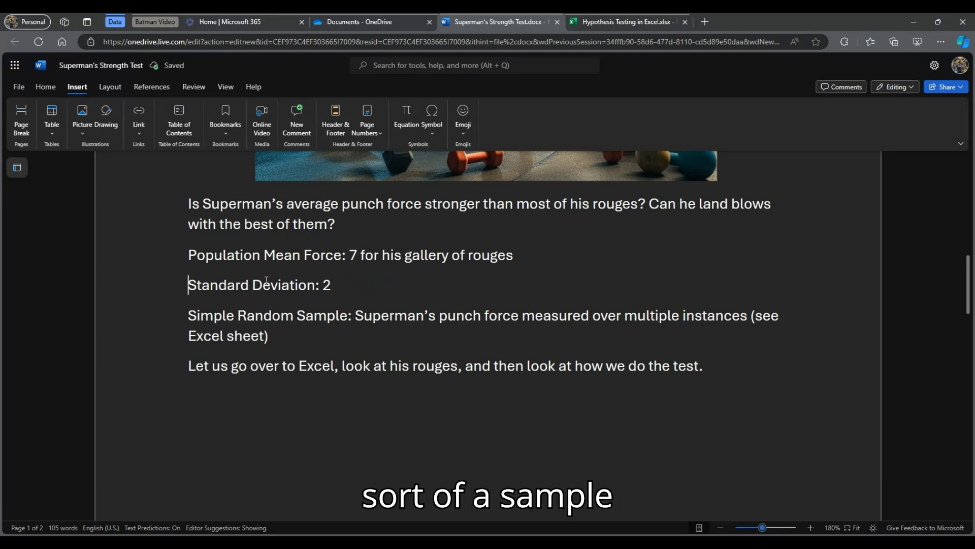
type("Sample")
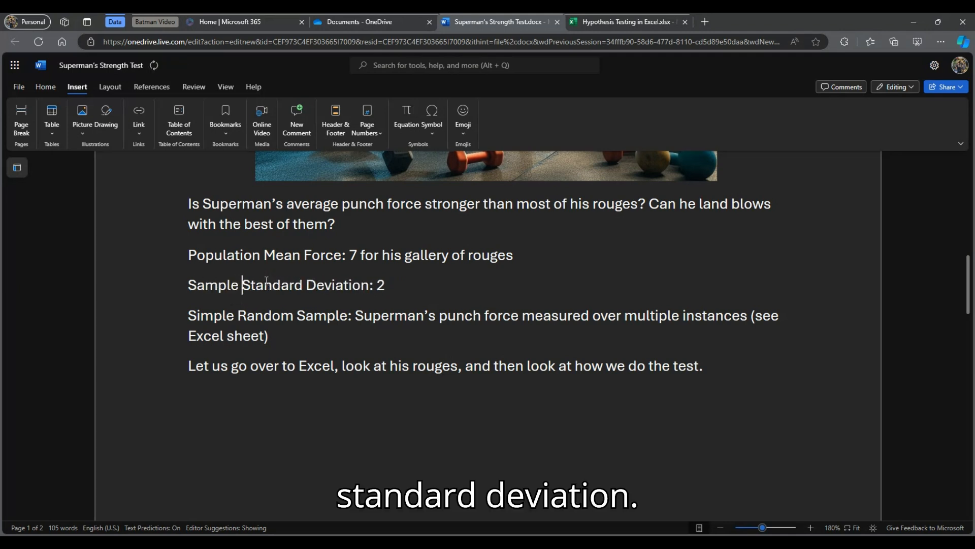
Change the word "Sample" back to "Population" in the standard deviation line.
key("Right")
key("Right")
key("Right")
key("Right")
key("Right")
key("Right")
key("Right")
key("Right")
key("Right")
key("Right")
key("Right")
key("Right")
key("Right")
key("Right")
key("Right")
key("Right")
key("Right")
key("Right")
key("Right")
key("Right")
key("Right")
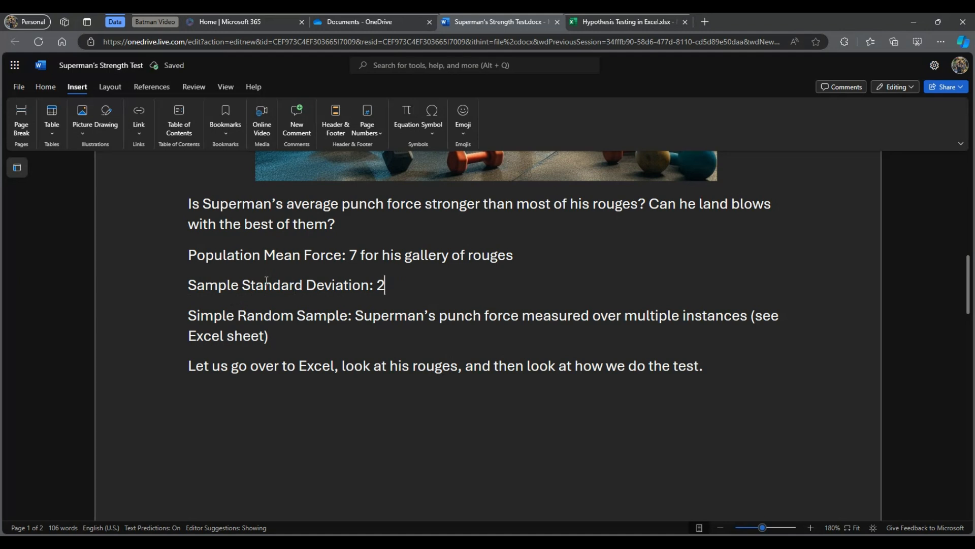
key("Left")
key("Left")
key("Left")
key("Left")
key("Left")
key("Left")
key("Left")
key("Left")
key("Left")
key("Left")
key("Left")
key("Left")
key("Left")
key("Left")
key("Left")
key("Left")
key("Left")
key("Left")
key("Left")
key("Left")
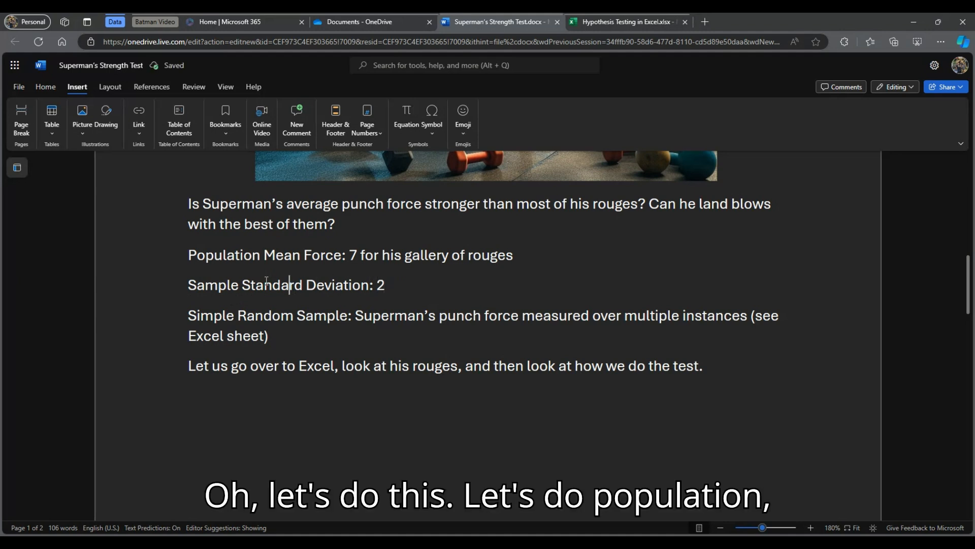
key("BackSpace")
key("BackSpace")
key("BackSpace")
key("BackSpace")
key("BackSpace")
key("BackSpace")
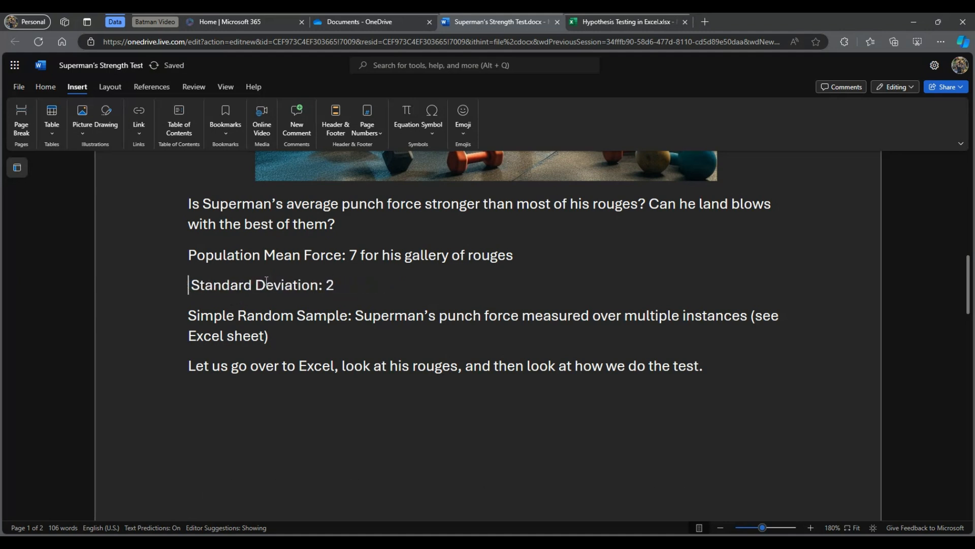
type("Population")
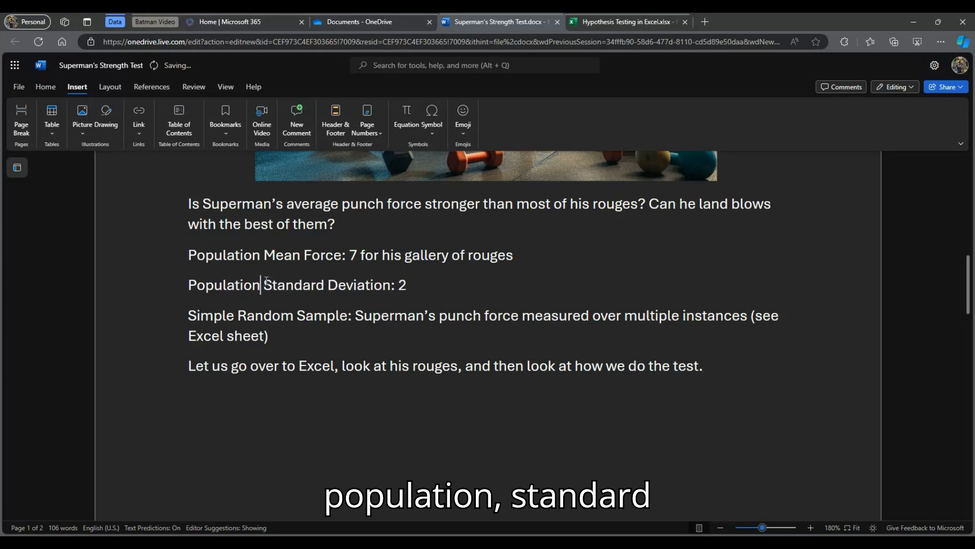
Replace the population standard deviation's value with a question mark.
key("Right")
key("Right")
key("Right")
key("Right")
key("Right")
key("Right")
key("Right")
key("Right")
key("Right")
key("Right")
key("Right")
key("Right")
key("Right")
key("Right")
key("Right")
key("Right")
key("Right")
key("Right")
key("Right")
key("Right")
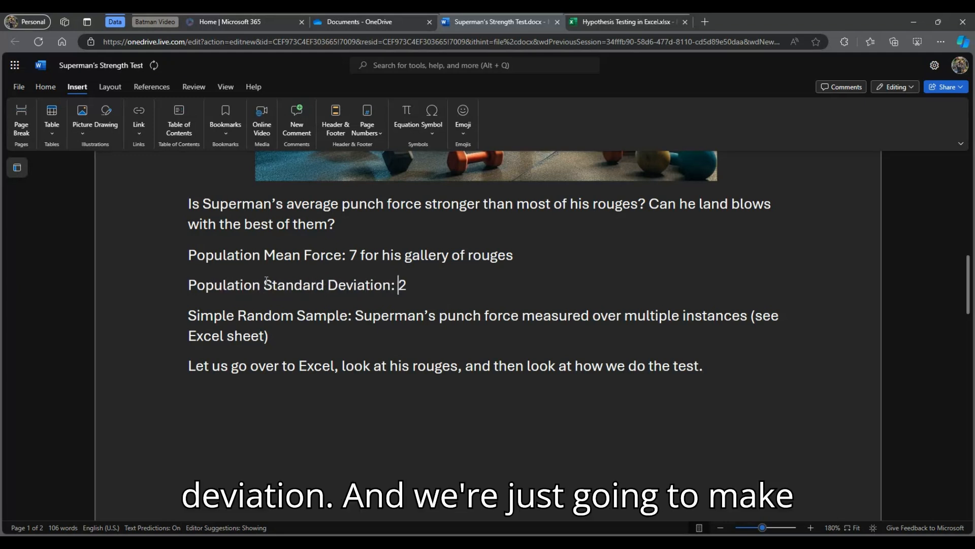
key("BackSpace")
type("?")
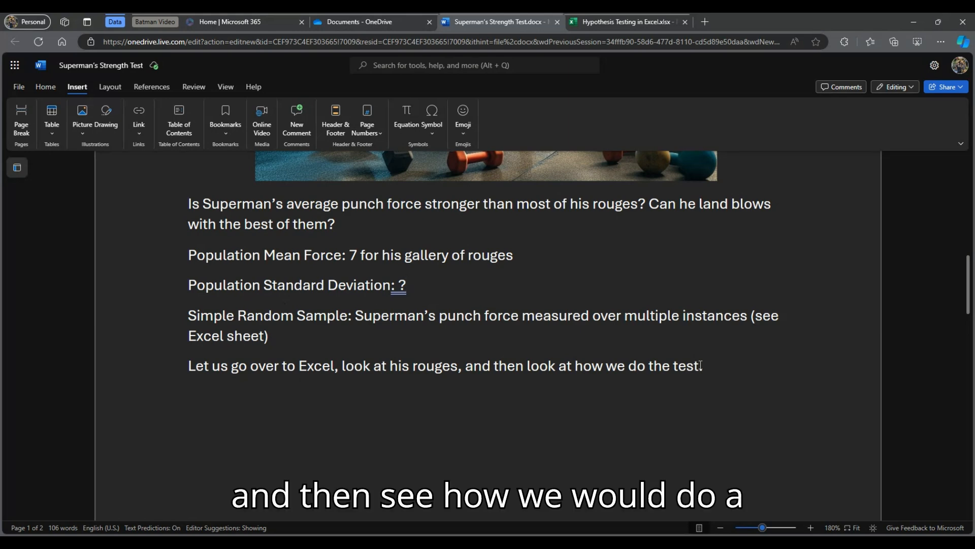
Switch to the Excel workbook and check the average formula in J1 against the Strength ratings in B2:B21.
left_click(615, 23)
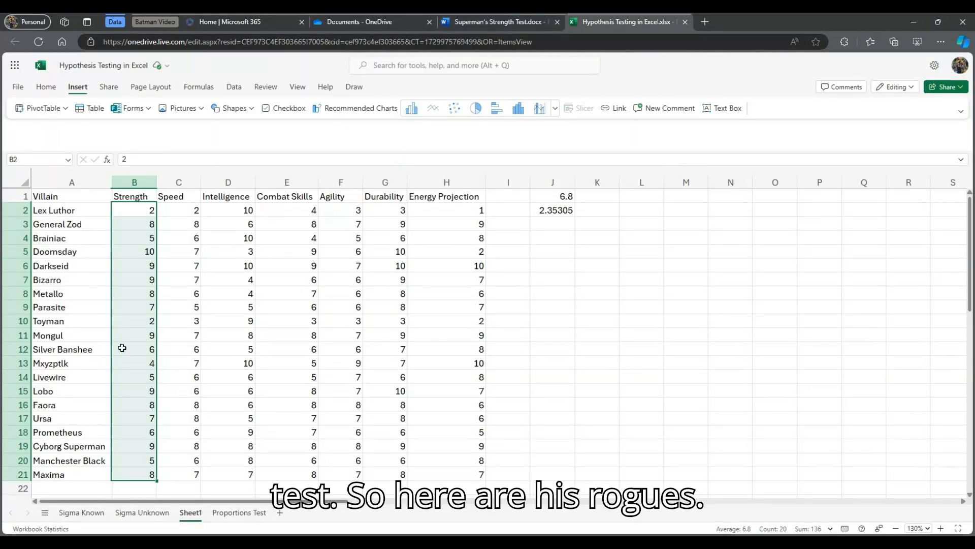
left_click(543, 196)
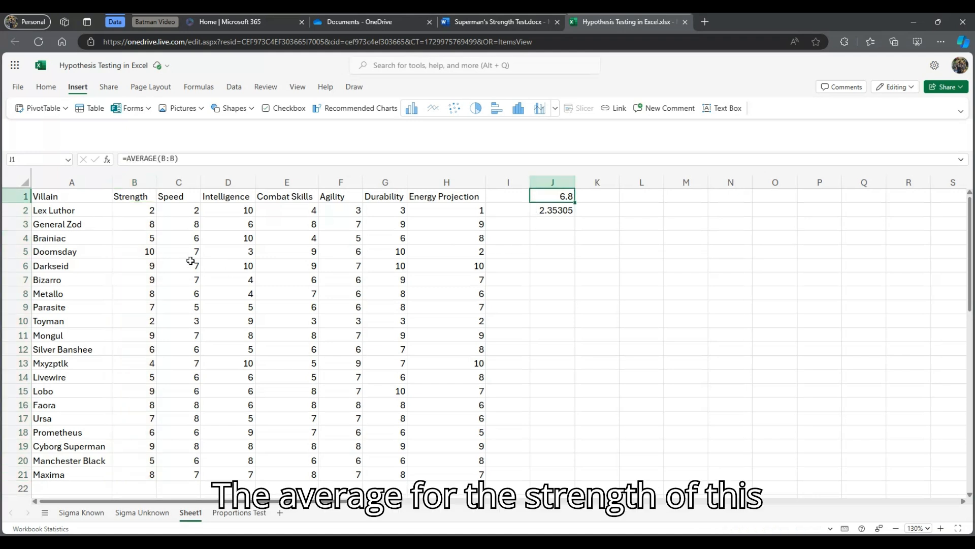
left_click_drag(128, 205, 127, 474)
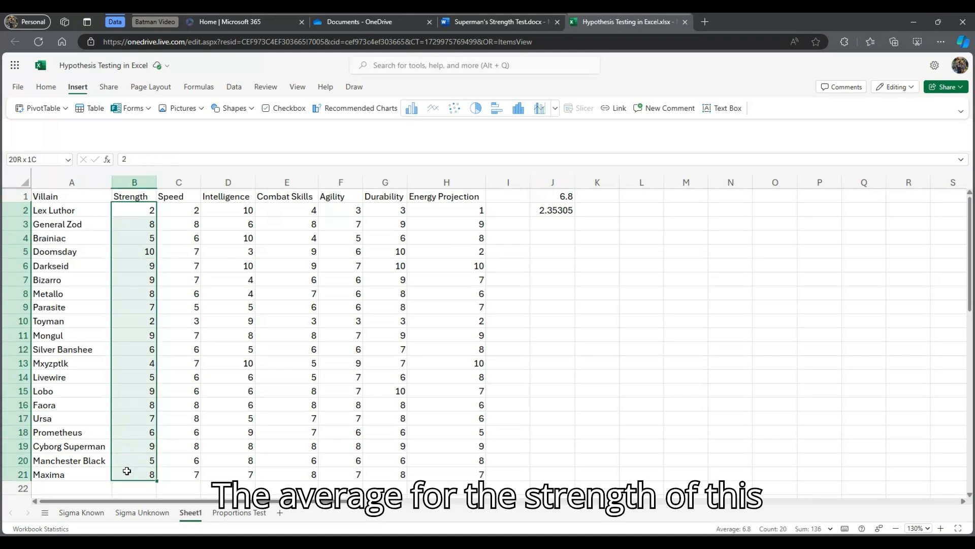
left_click(561, 196)
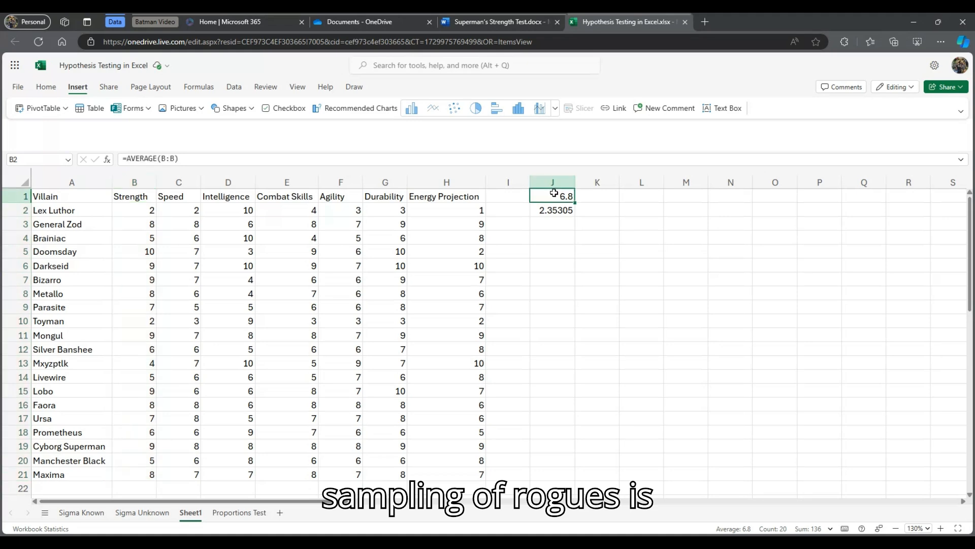
Review the hypothesized mean, sample size and test statistic entries on the Sigma Unknown sheet.
left_click(138, 513)
left_click(633, 204)
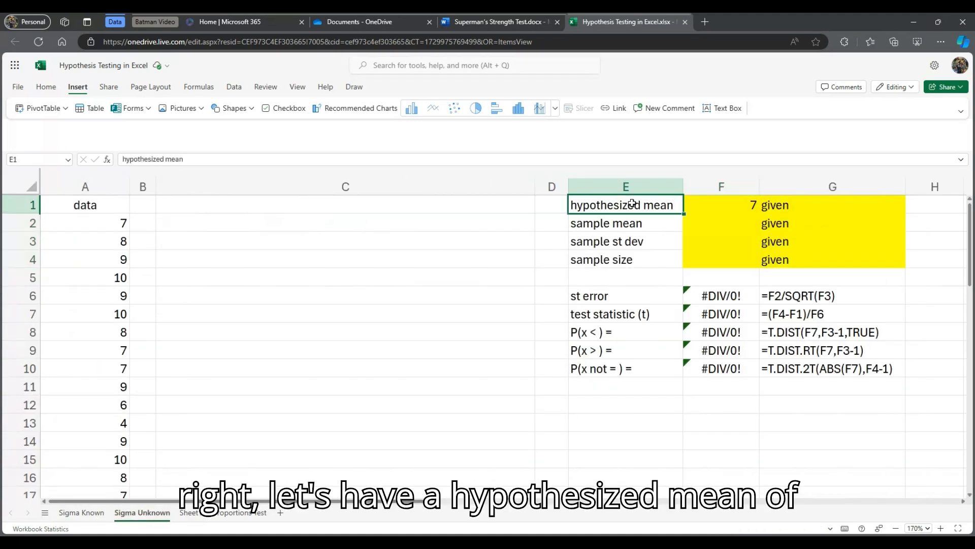
left_click(716, 204)
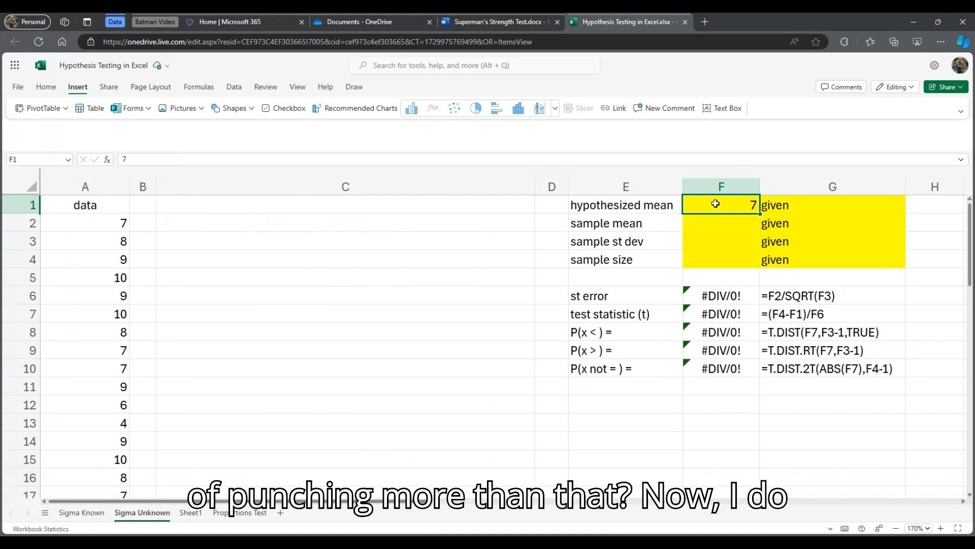
left_click(612, 262)
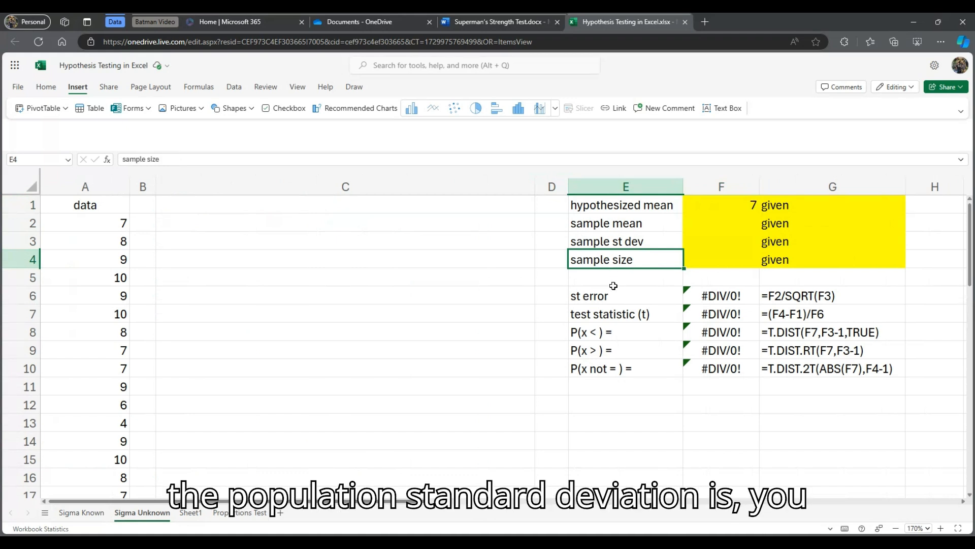
left_click(615, 318)
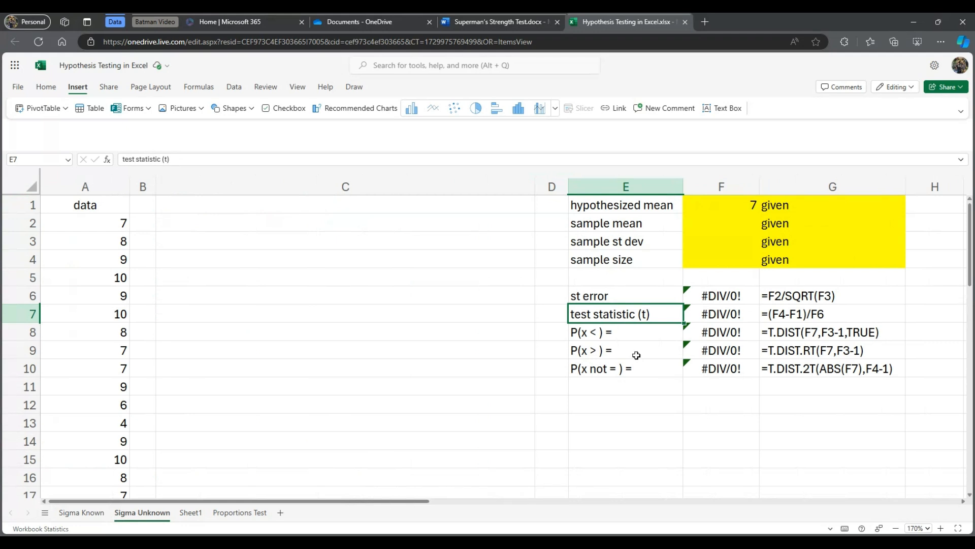
Enter the heading "Assumptions" in C1 and the condition "n > 30 or the population is normal." in C2.
left_click(300, 212)
type("Assumptions")
key("Return")
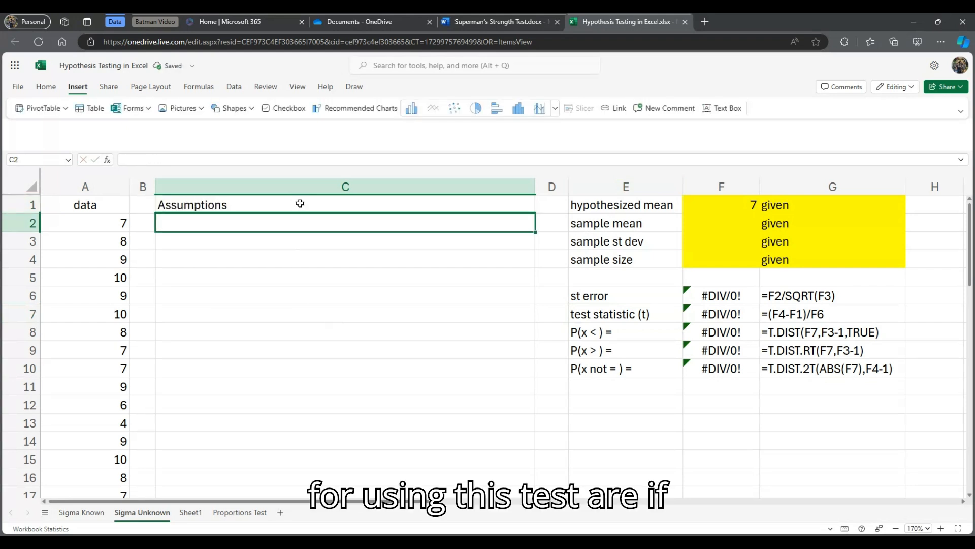
type("n > 30 or the pop")
key("BackSpace")
key("BackSpace")
type("opula")
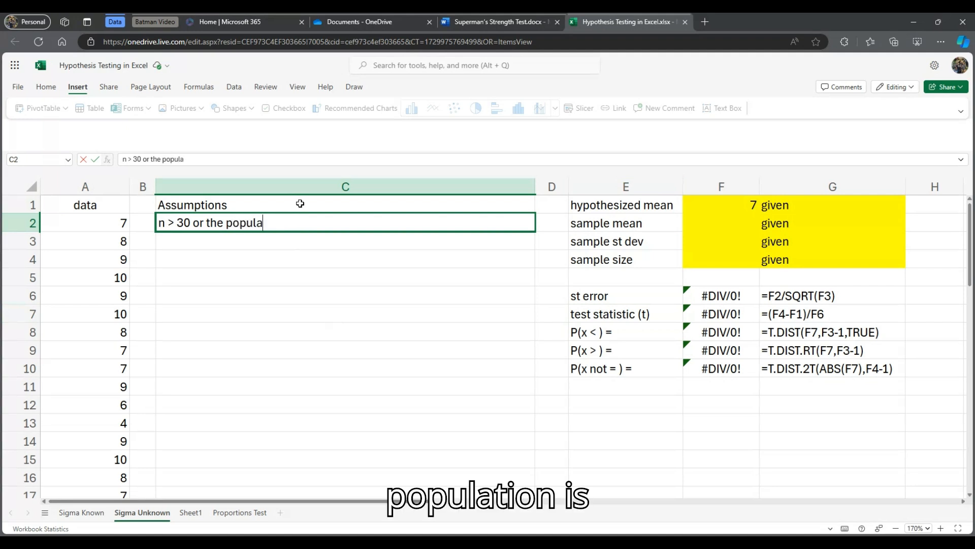
type("tions i")
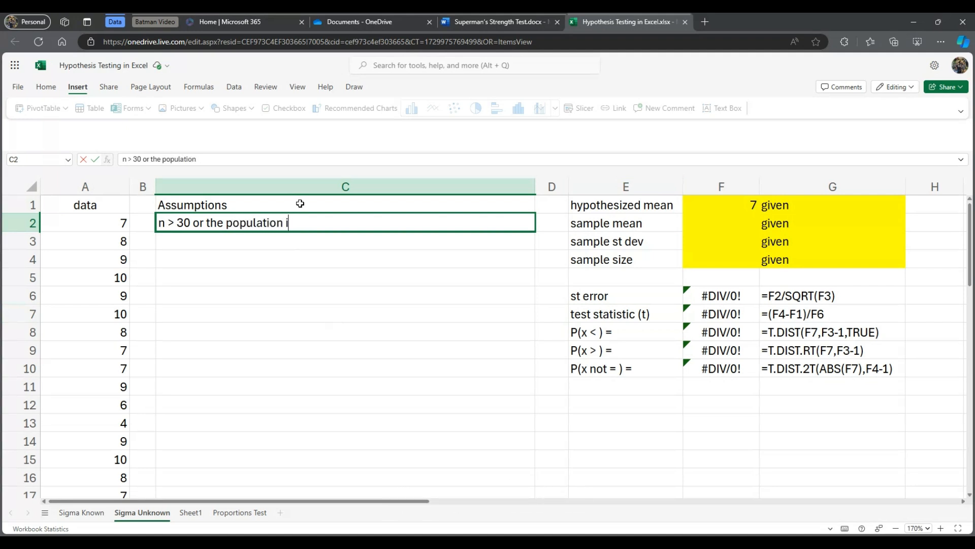
type("s normal.")
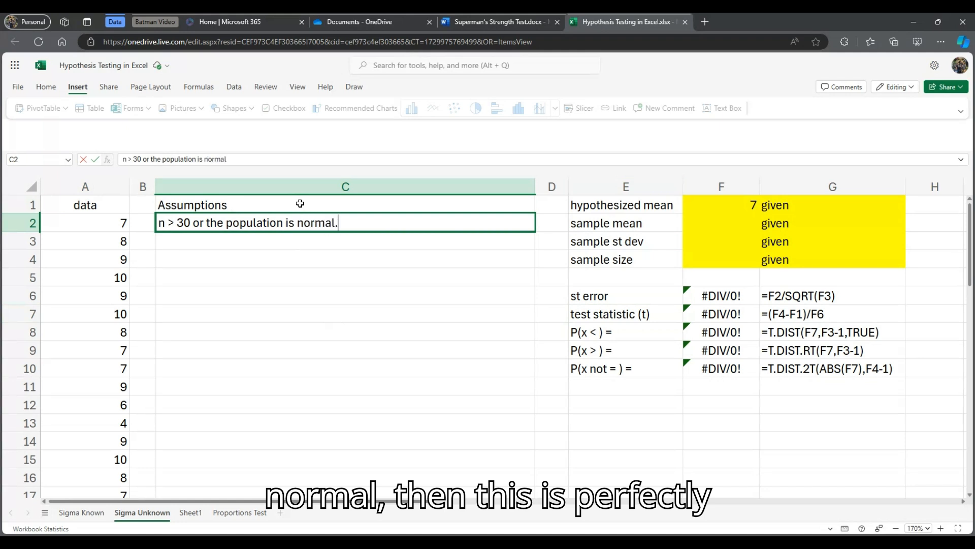
key("Return")
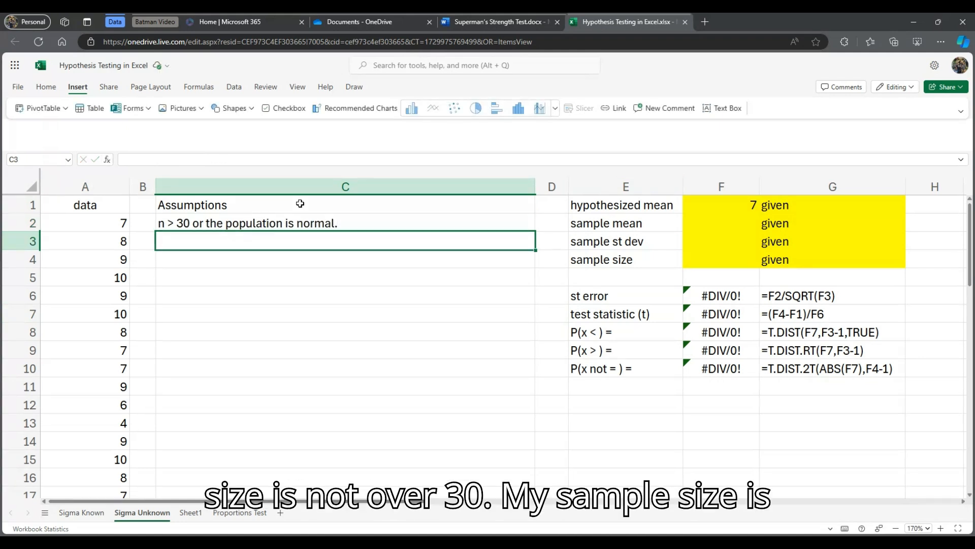
Check the extent of the data in column A and enter the note "30 > n, is the sample normal." in C3.
scroll(65, 346, "down", 5)
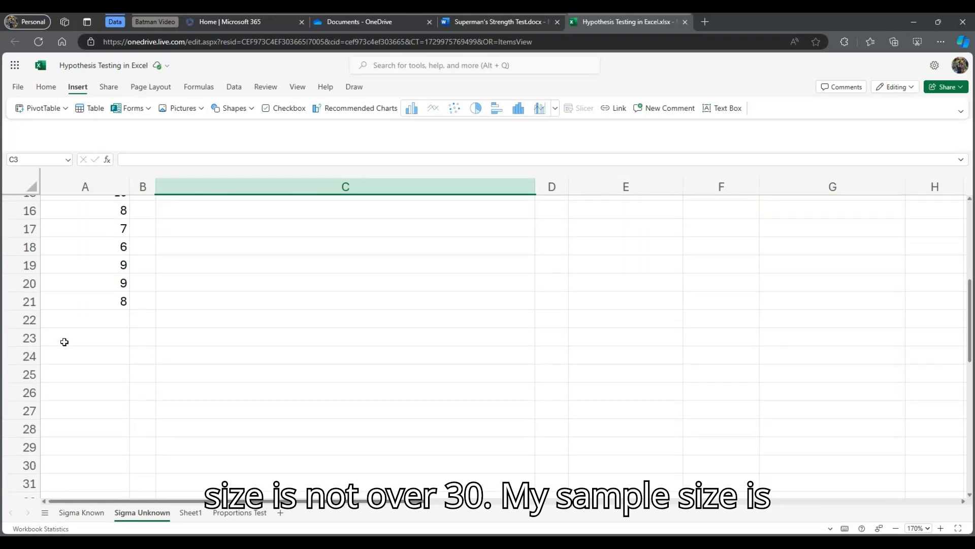
scroll(91, 292, "up", 5)
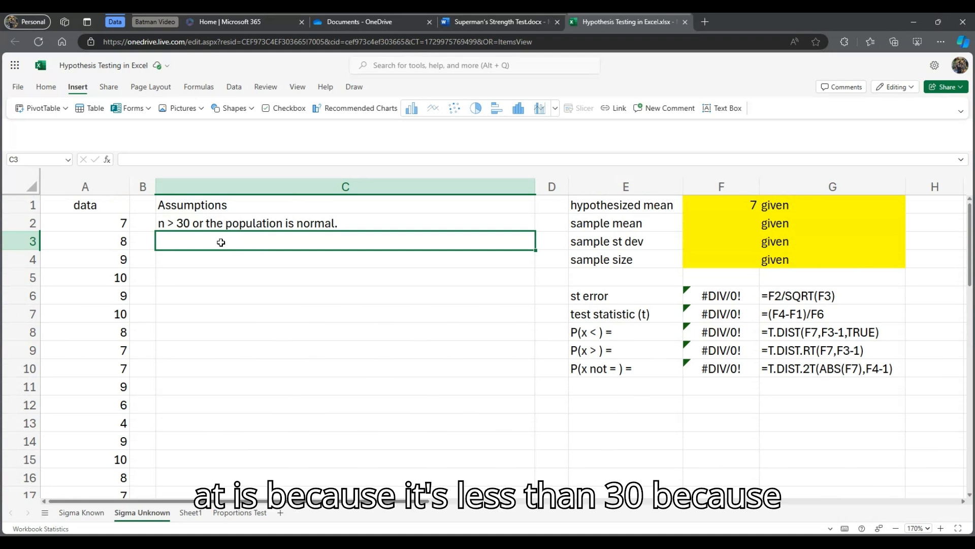
type("30 ")
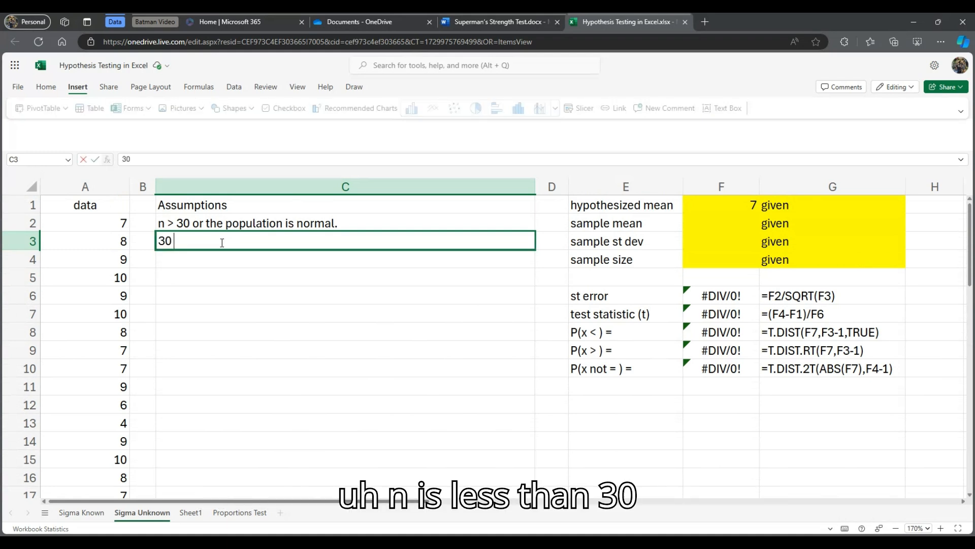
type("> n, is the sa")
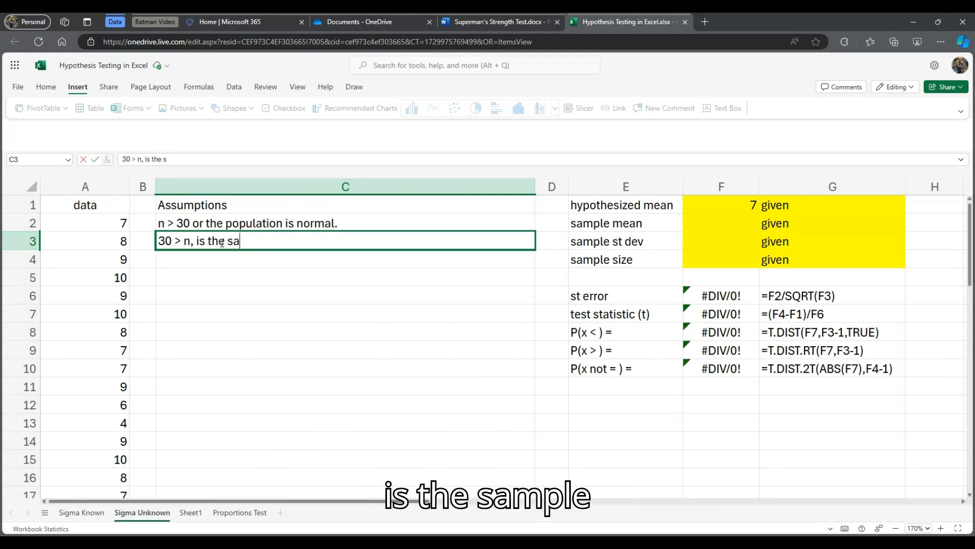
type("mple normal.")
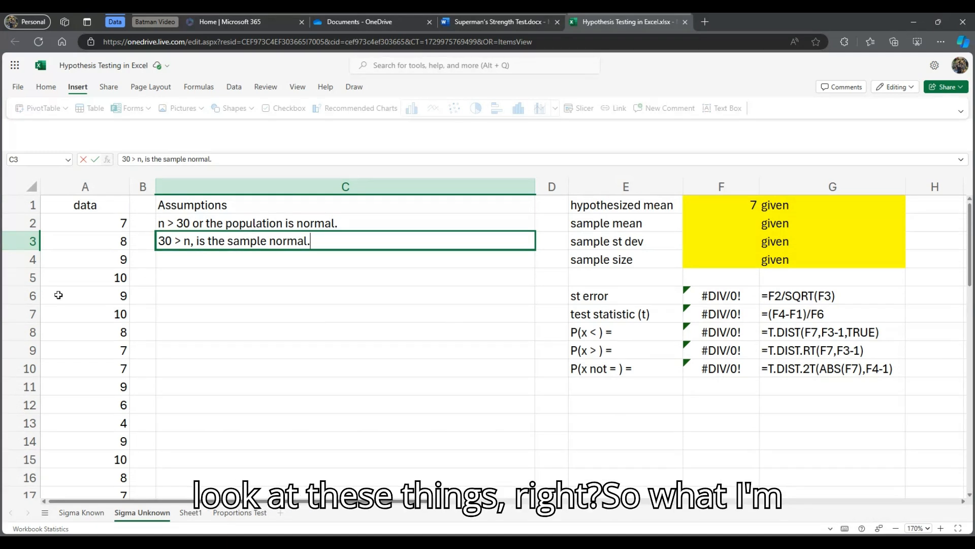
Insert a histogram of the data in A1:A21 and fit it into column C below the assumption notes.
left_click_drag(92, 206, 108, 272)
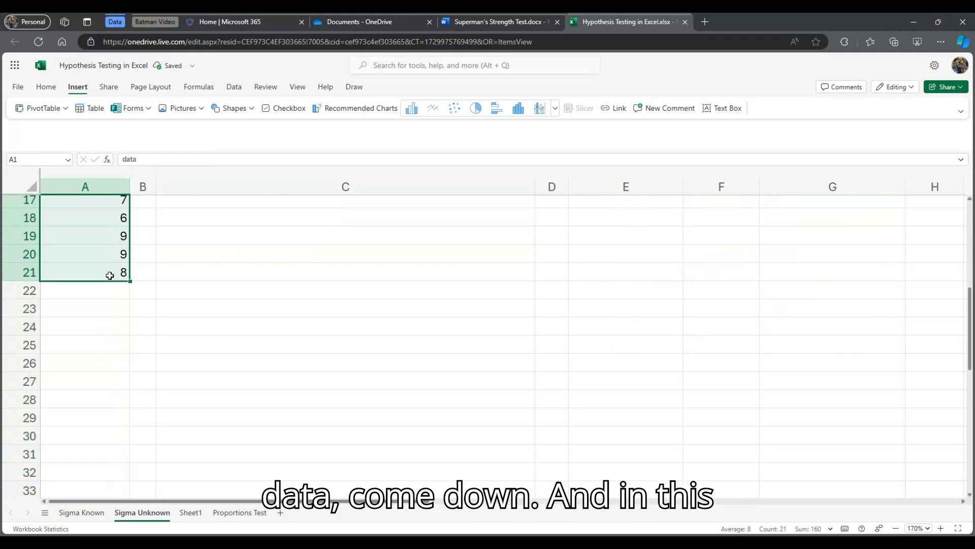
scroll(109, 272, "up", 5)
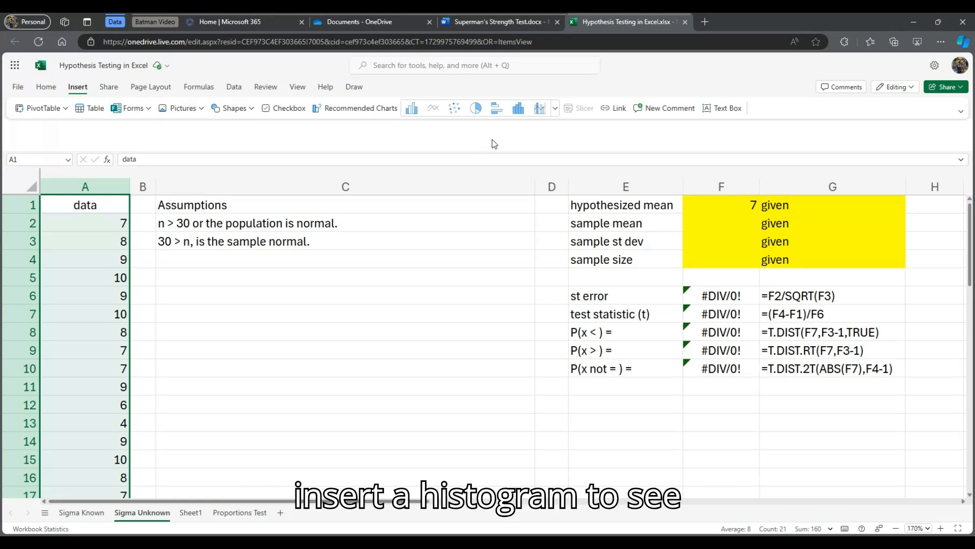
left_click(518, 109)
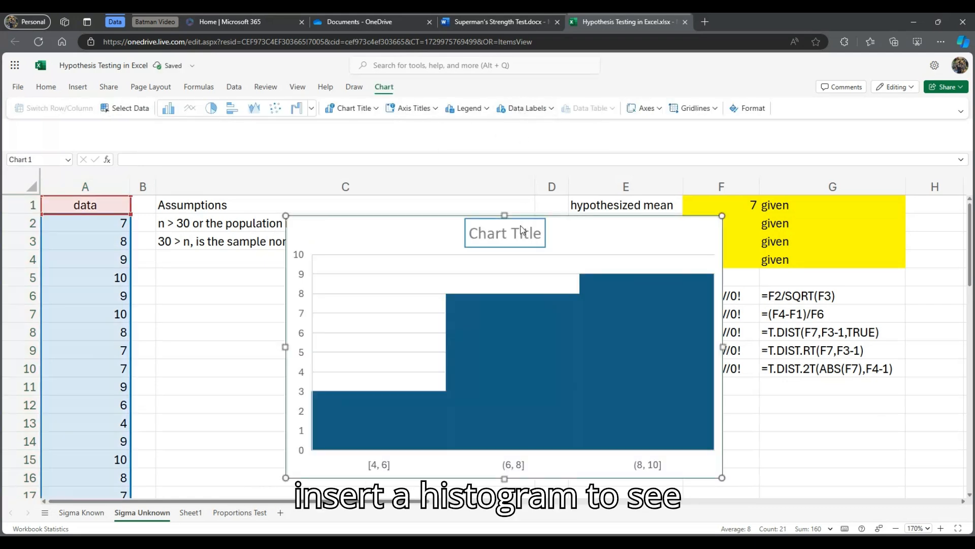
left_click_drag(459, 231, 335, 268)
left_click_drag(600, 250, 524, 264)
left_click_drag(409, 282, 408, 276)
Set the histogram's chart title to "Super Strength Sample" and close the chart formatting options.
left_click(365, 276)
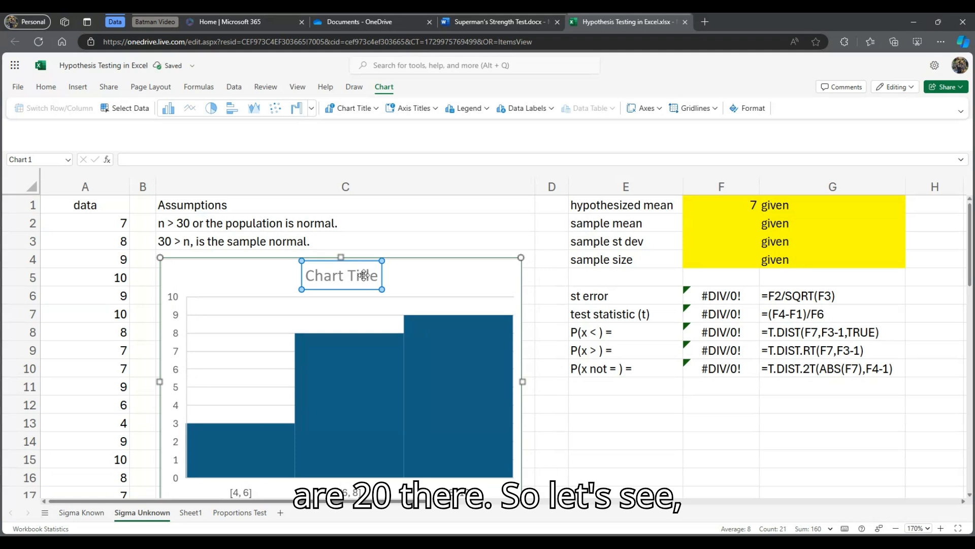
double_click(364, 275)
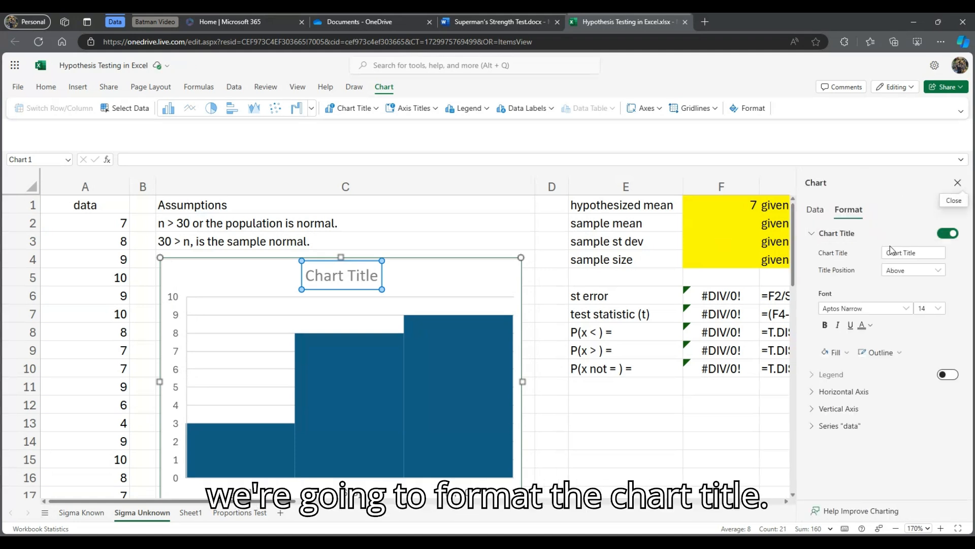
left_click(917, 254)
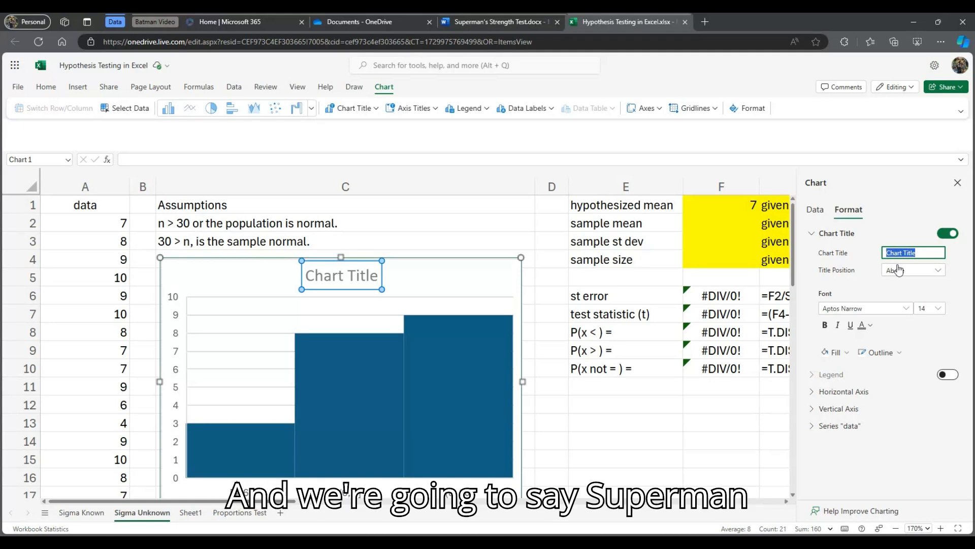
type("Super")
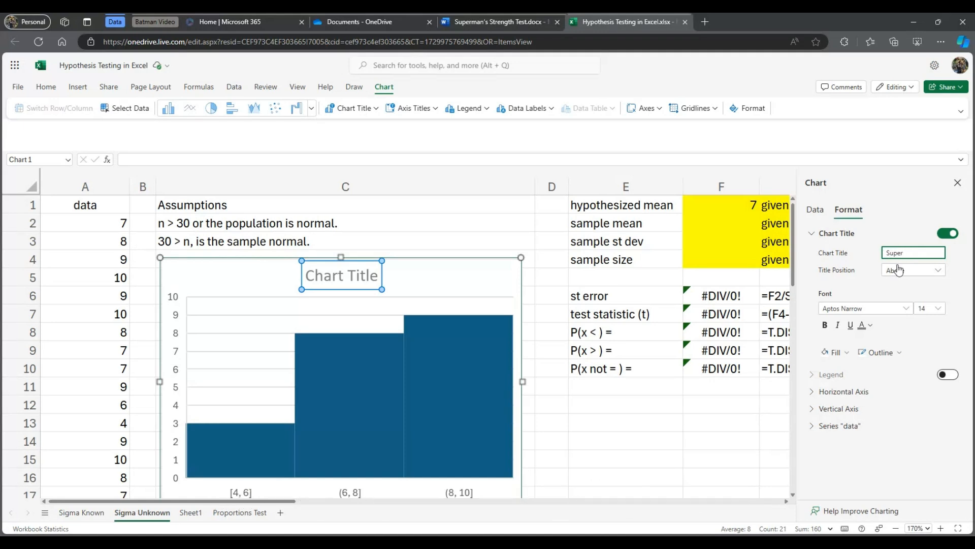
type(" Strength Sample")
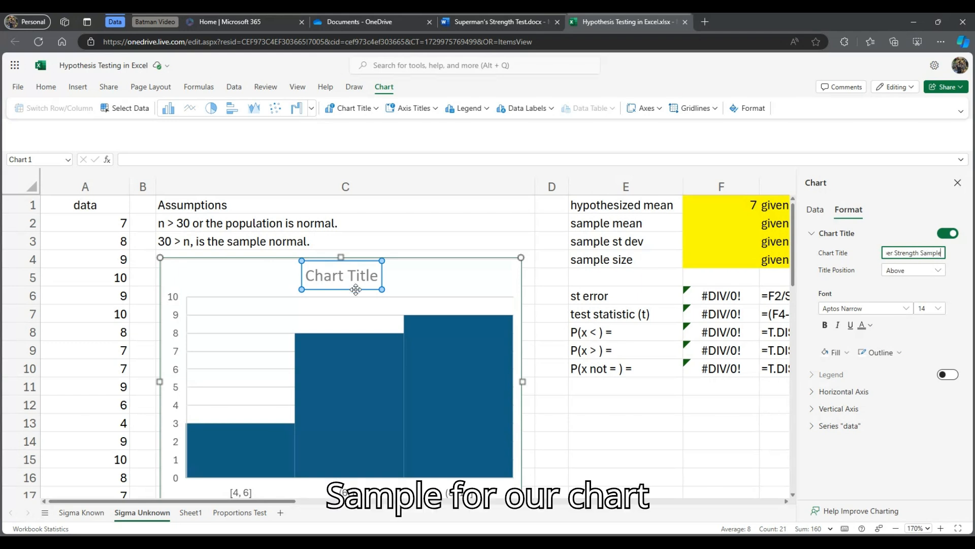
left_click(925, 291)
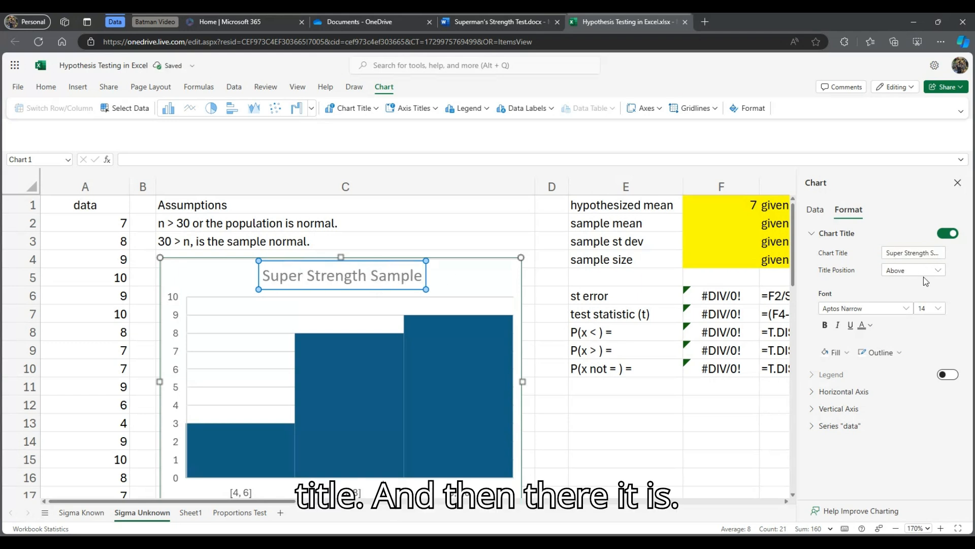
left_click(958, 183)
Insert a box and whisker chart of the data in A1:A21.
scroll(402, 364, "down", 1)
scroll(401, 364, "down", 1)
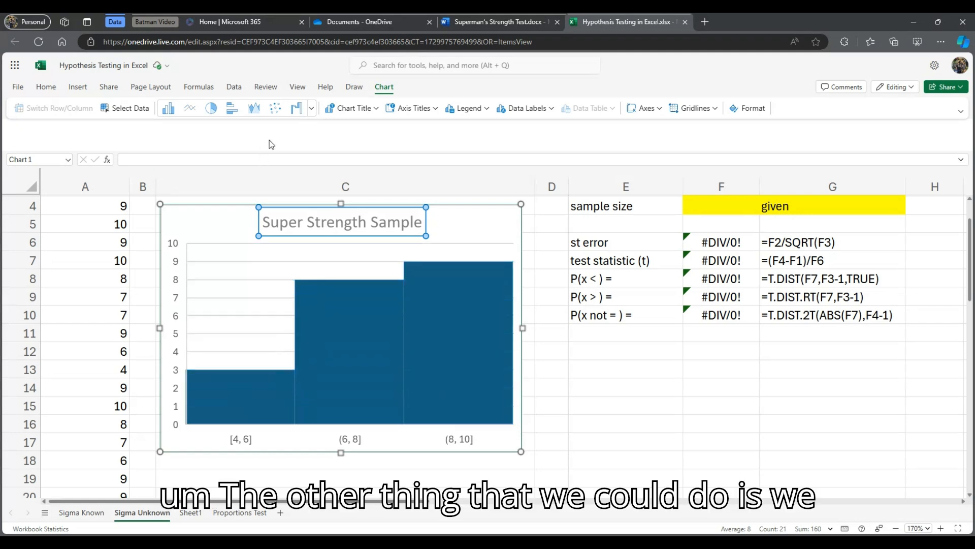
scroll(104, 227, "up", 1)
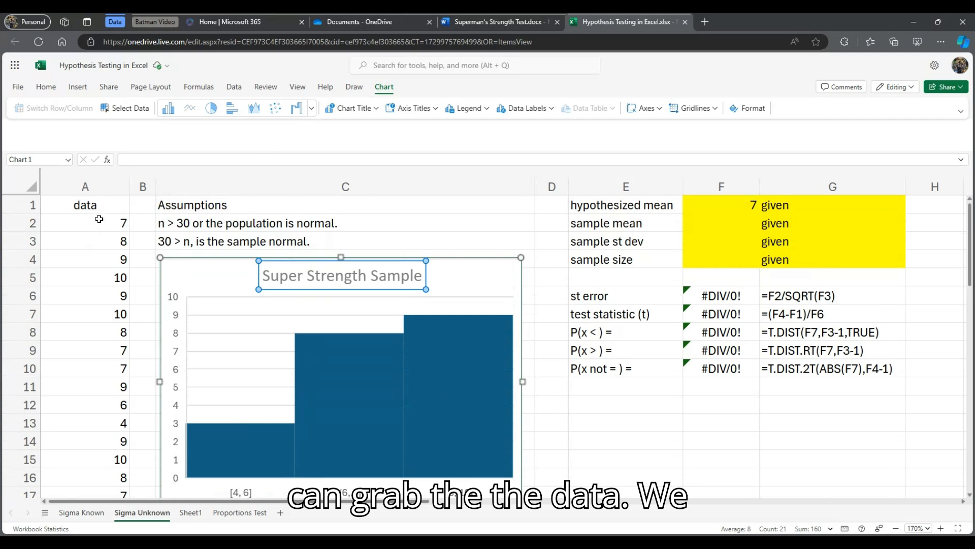
left_click(99, 222)
left_click_drag(97, 202, 110, 279)
scroll(111, 278, "up", 5)
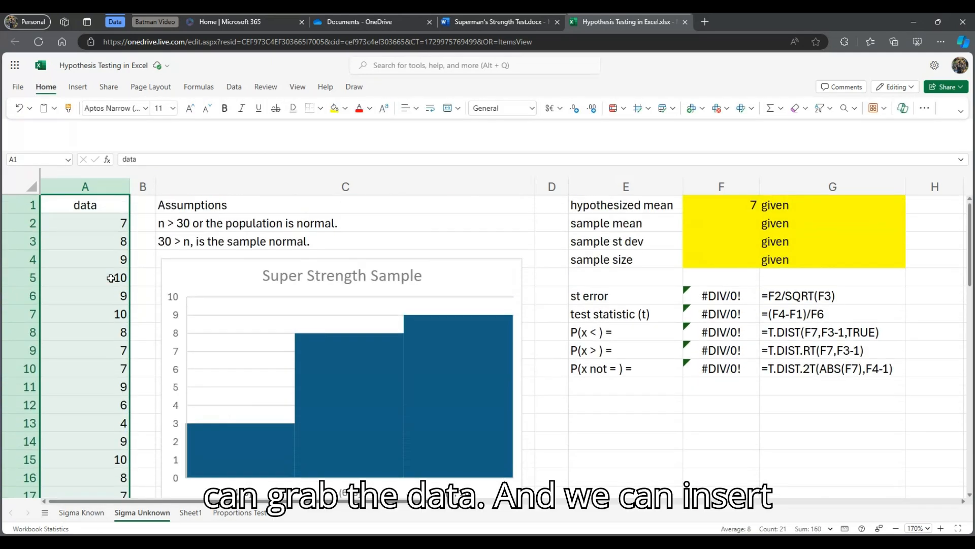
left_click(78, 87)
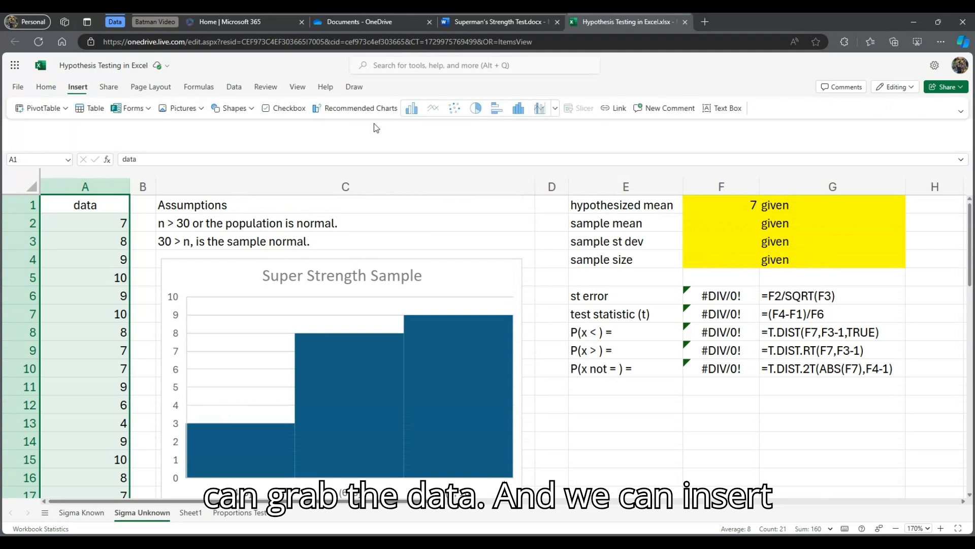
left_click(555, 108)
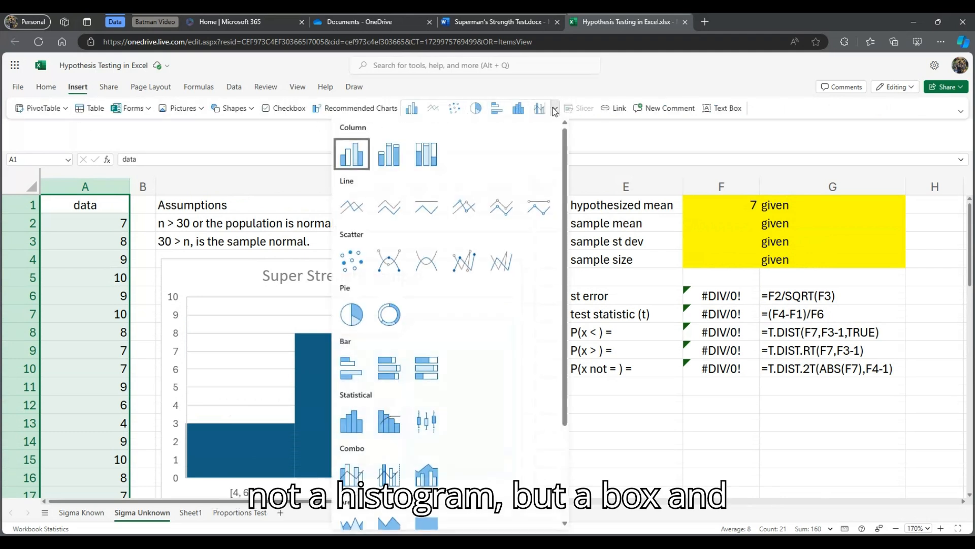
left_click(427, 420)
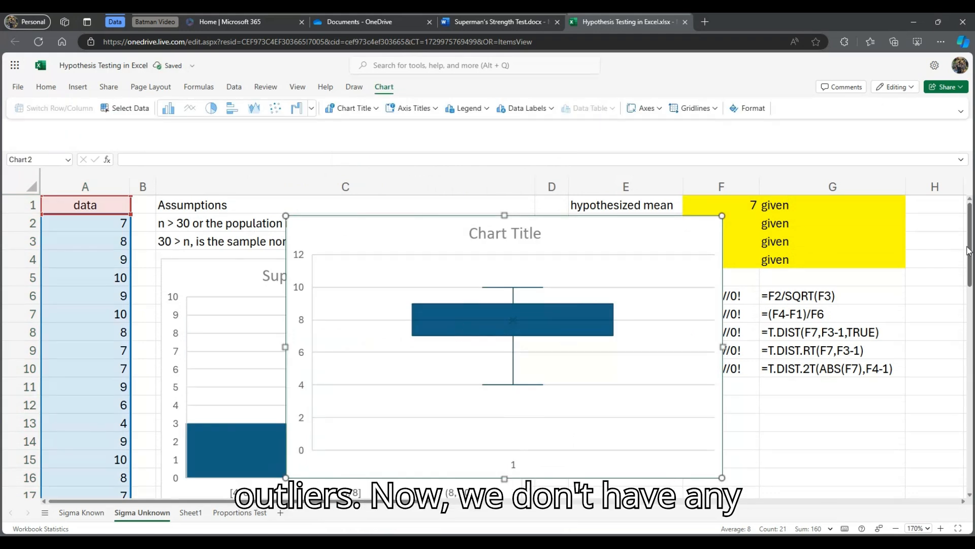
Move the box and whisker chart below the histogram and shrink it to fit the width of column C.
scroll(969, 249, "down", 2)
left_click_drag(414, 241, 261, 529)
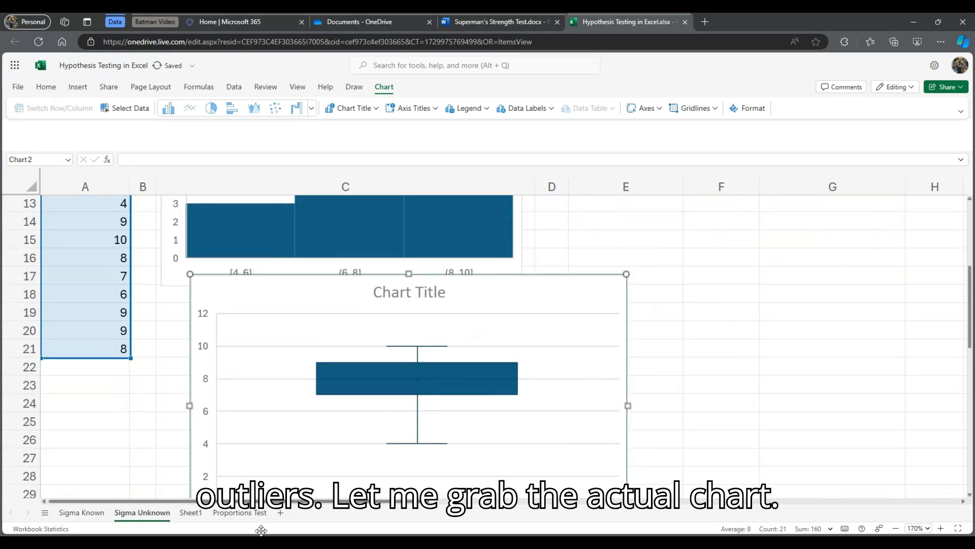
left_click_drag(298, 311, 238, 316)
left_click_drag(595, 295, 498, 315)
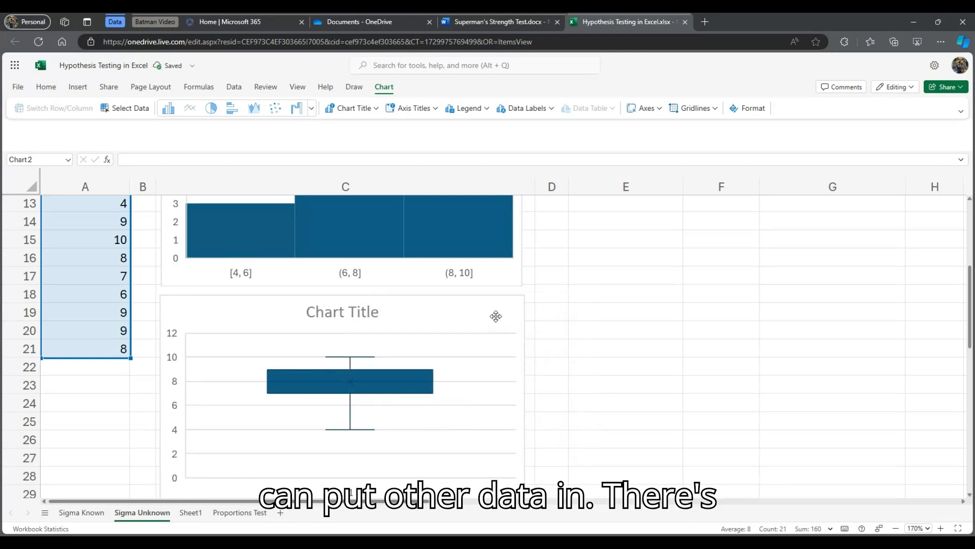
Examine the box and whisker chart and the histogram for outliers and skewness.
scroll(483, 396, "down", 3)
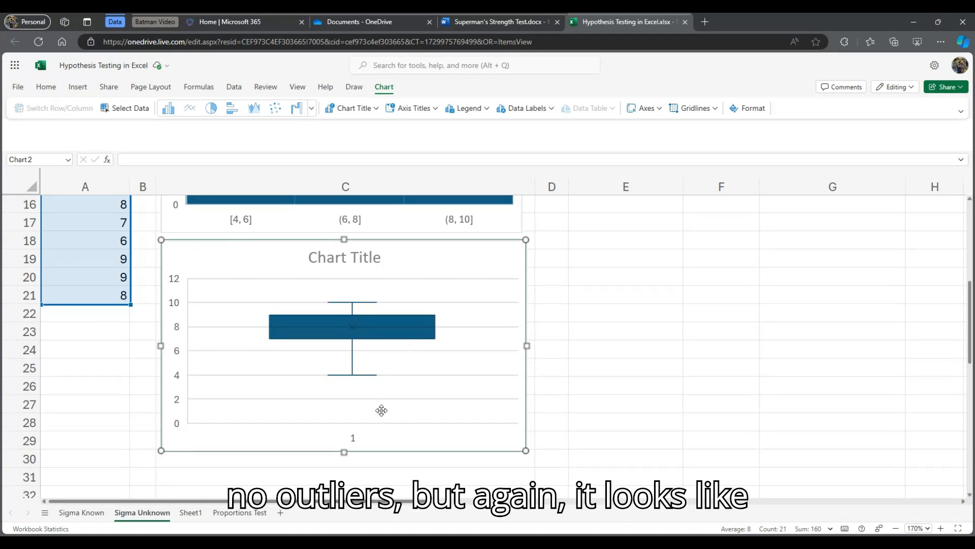
scroll(382, 411, "up", 5)
scroll(381, 411, "up", 1)
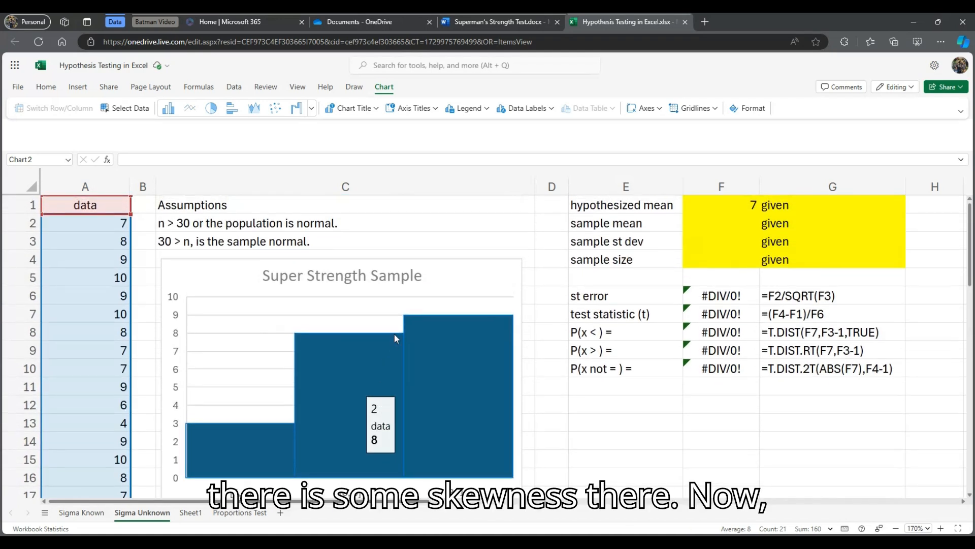
scroll(404, 387, "down", 4)
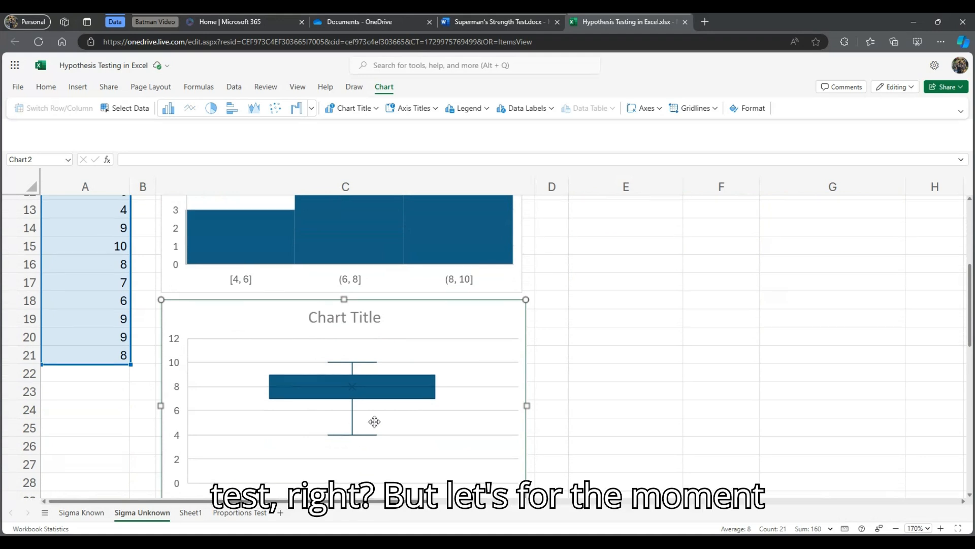
scroll(375, 421, "up", 4)
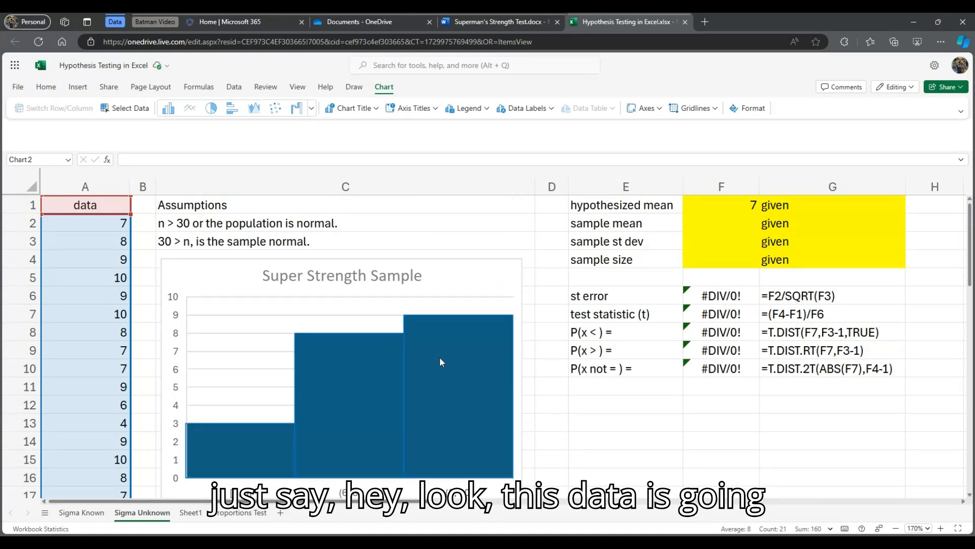
mouse_move(330, 377)
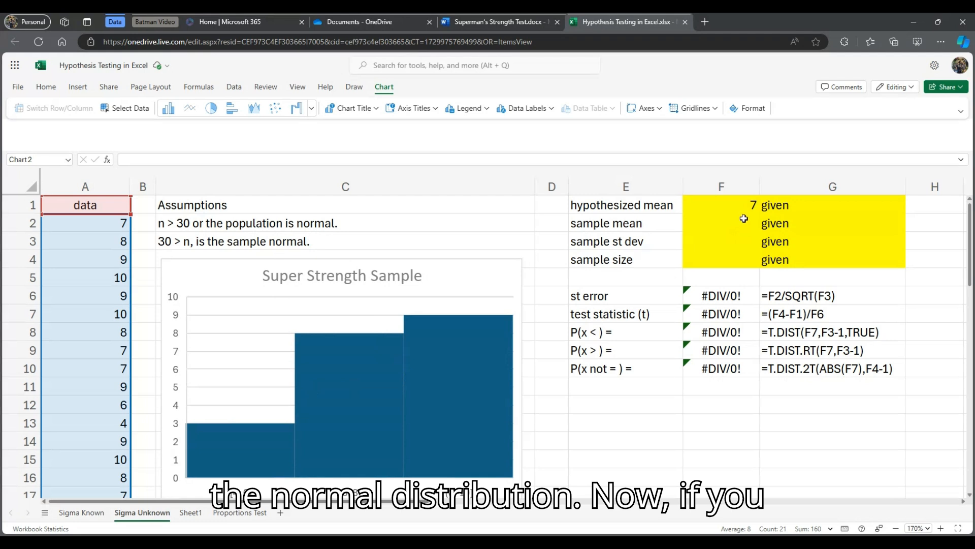
Replace the source notes for sample mean, standard deviation and size in G2:G4 with "data".
left_click_drag(737, 204, 789, 258)
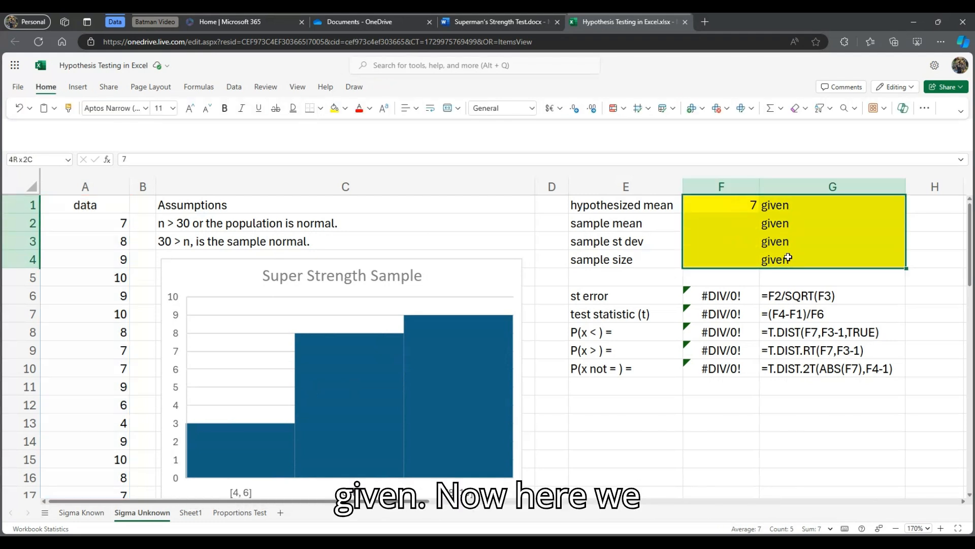
left_click(788, 258)
left_click(781, 223)
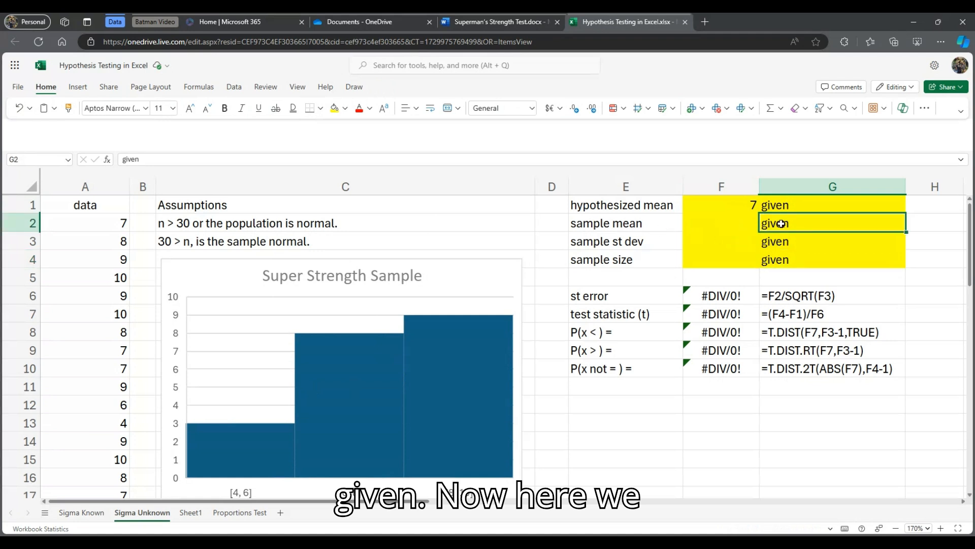
type("data")
key("Return")
type("da")
key("Return")
type("da")
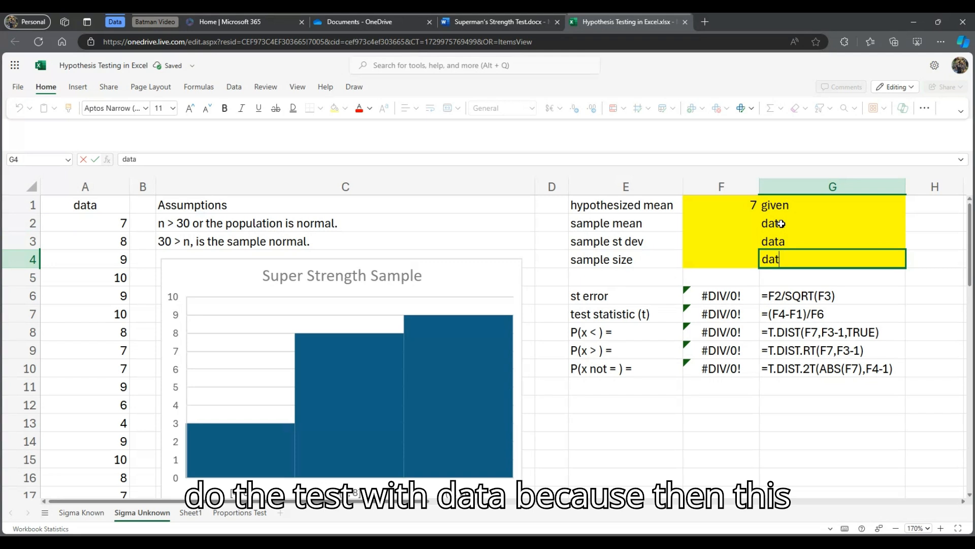
key("Return")
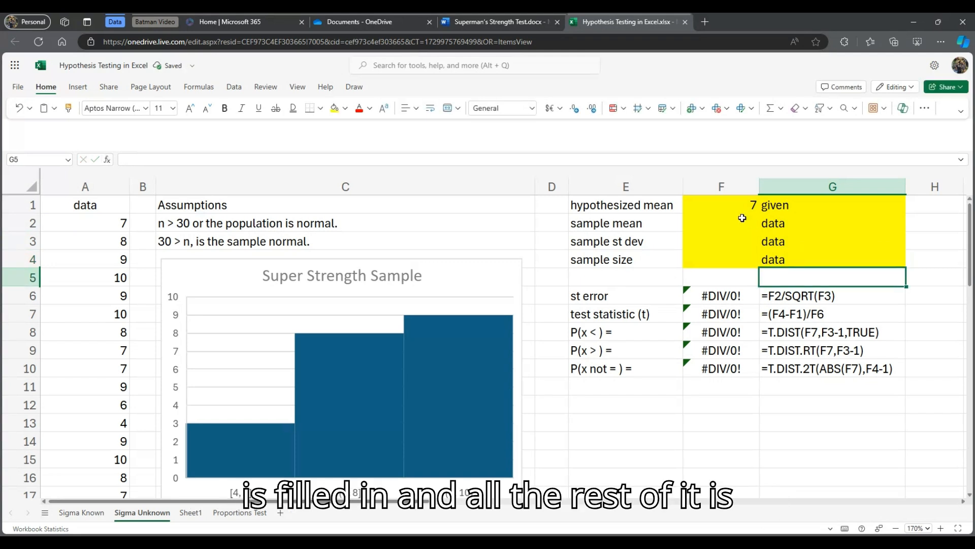
Compute the sample mean in F2 as the average of all of column A with =AVERAGE(A:A).
left_click_drag(742, 221, 738, 248)
left_click_drag(720, 298, 719, 364)
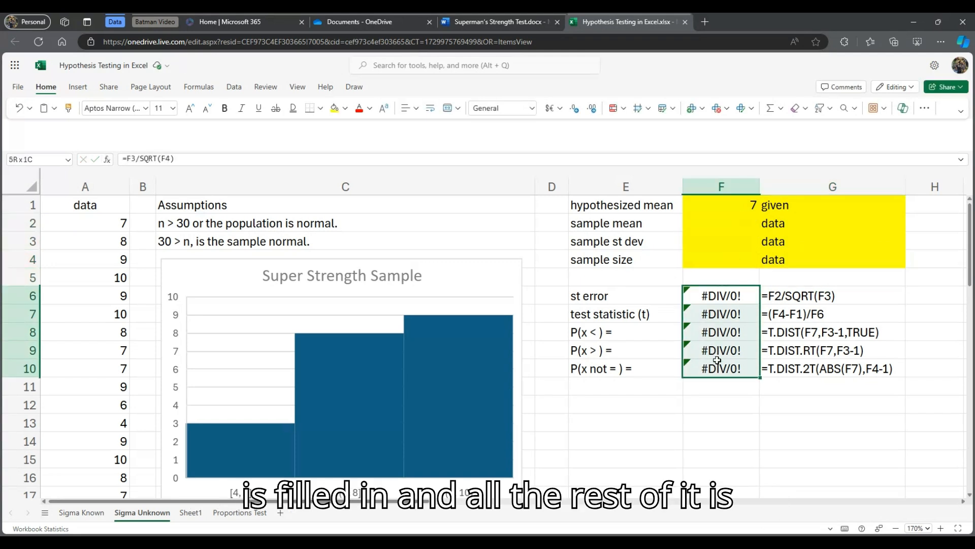
left_click(722, 224)
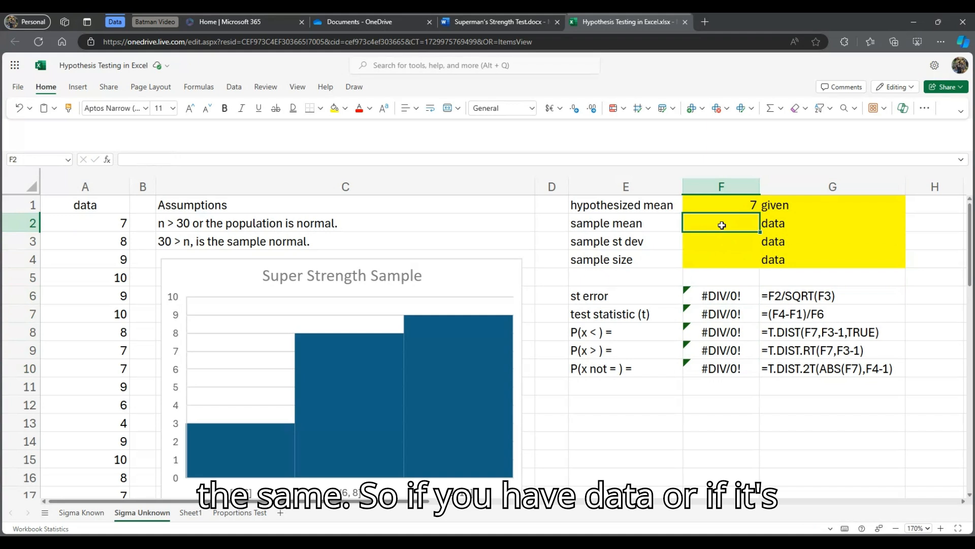
type("=aver")
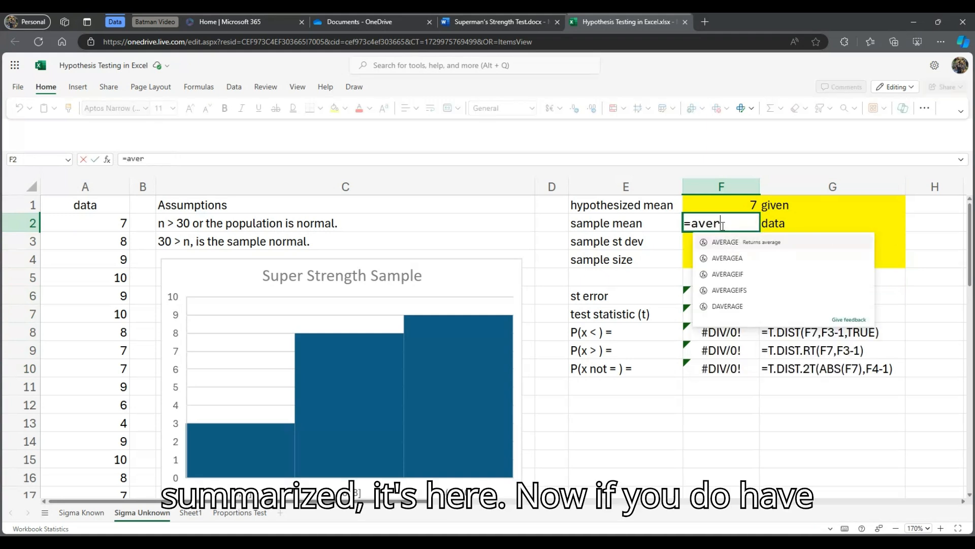
key("Tab")
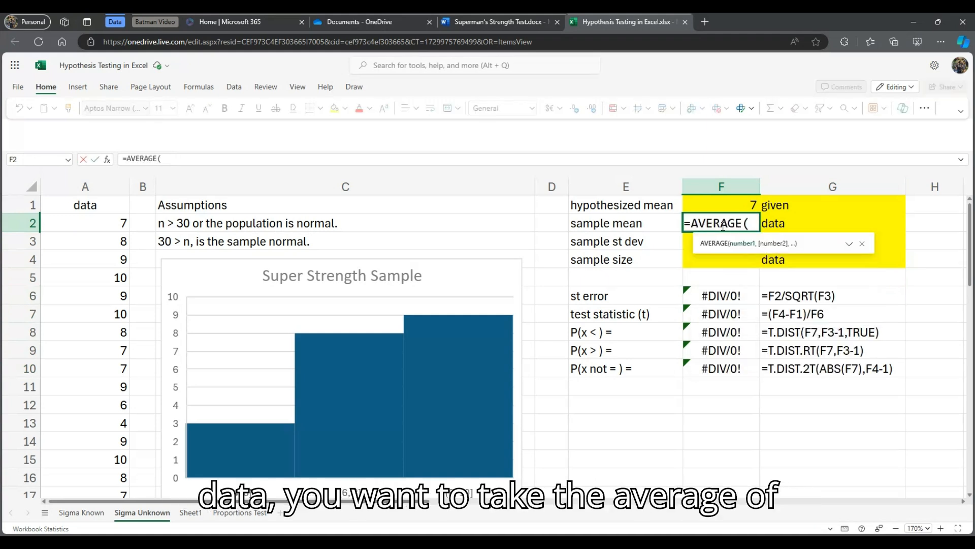
type("A:A")
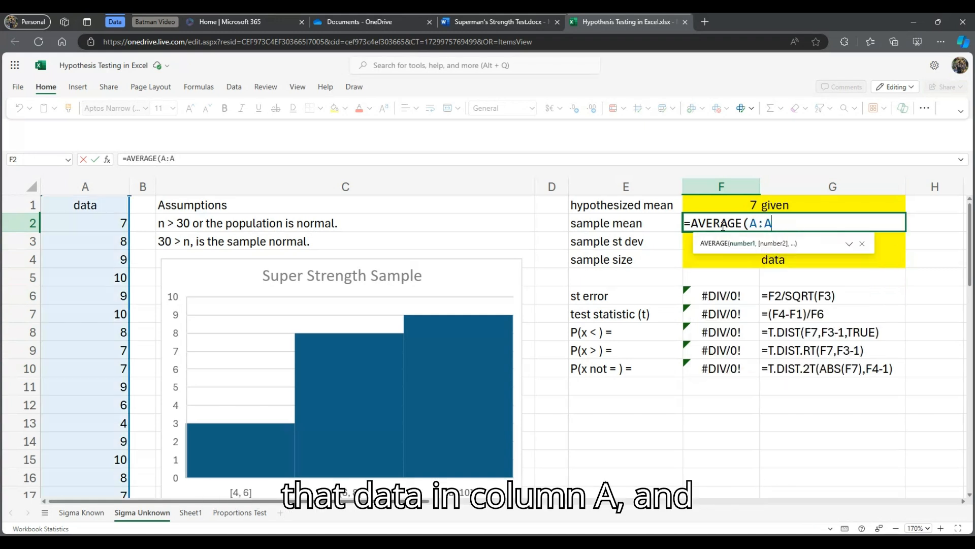
type(")")
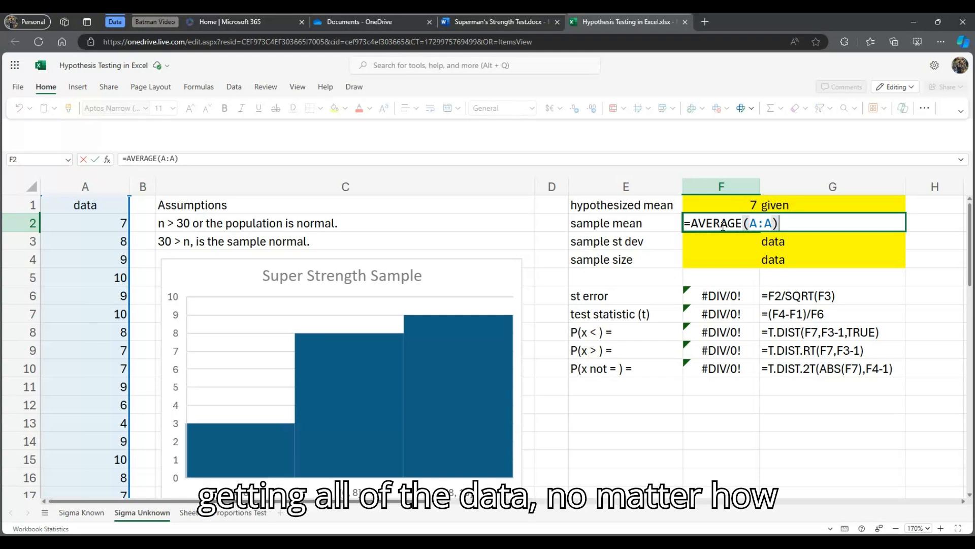
key("Return")
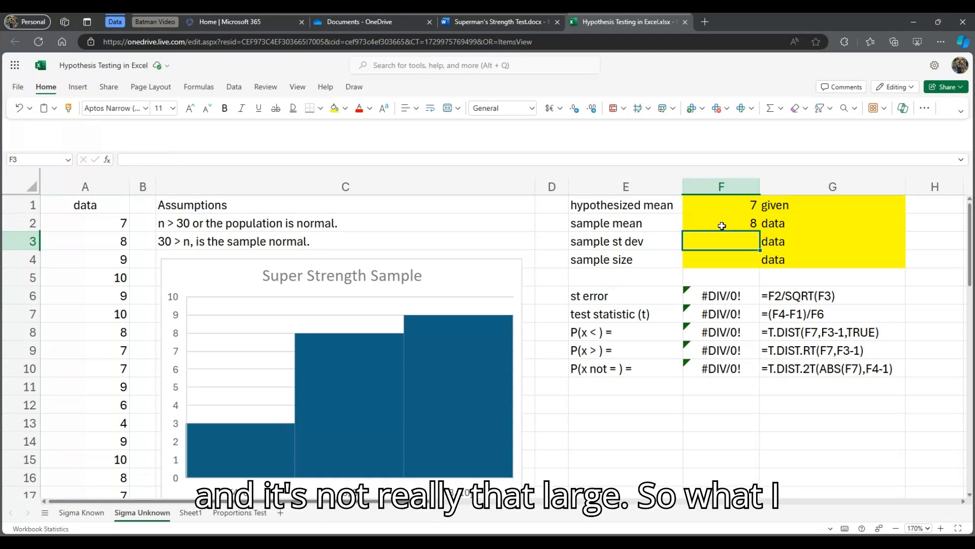
Compute the sample standard deviation in F3 from all of column A with =STDEV.S(A:A).
type("=")
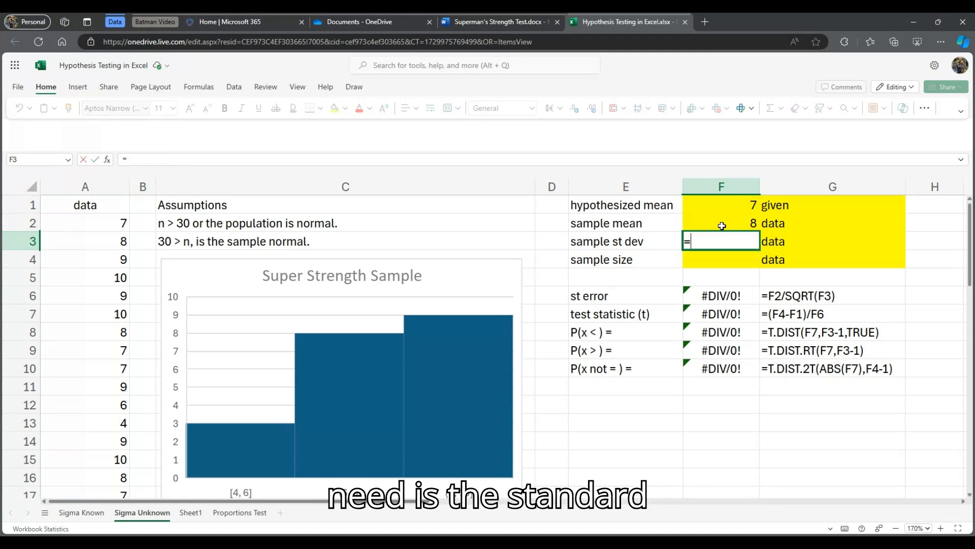
type("stde")
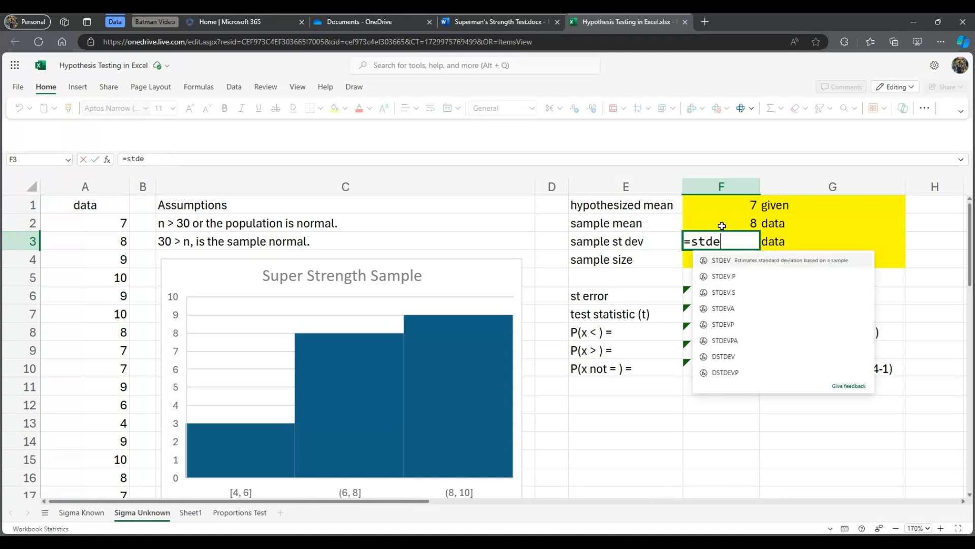
key("Down")
key("Down")
key("Down")
key("Up")
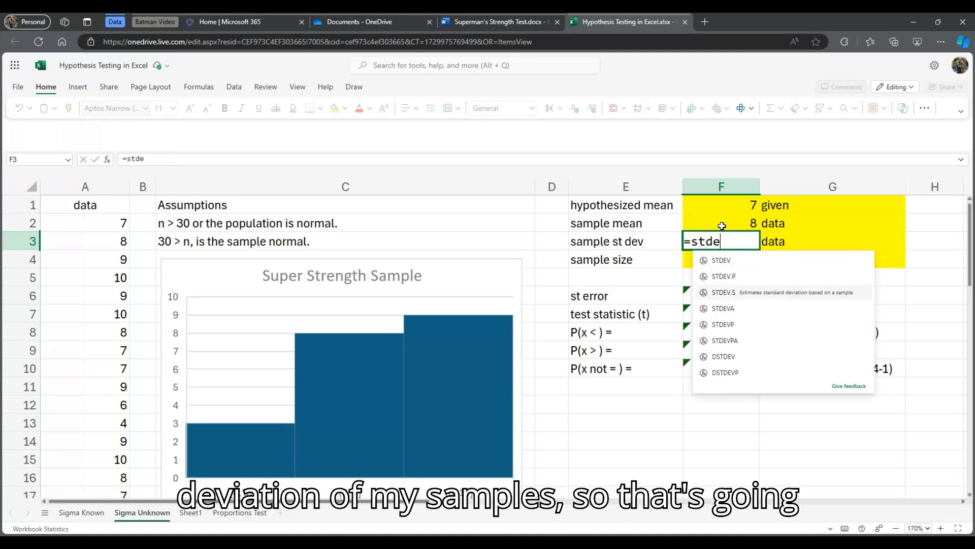
key("Tab")
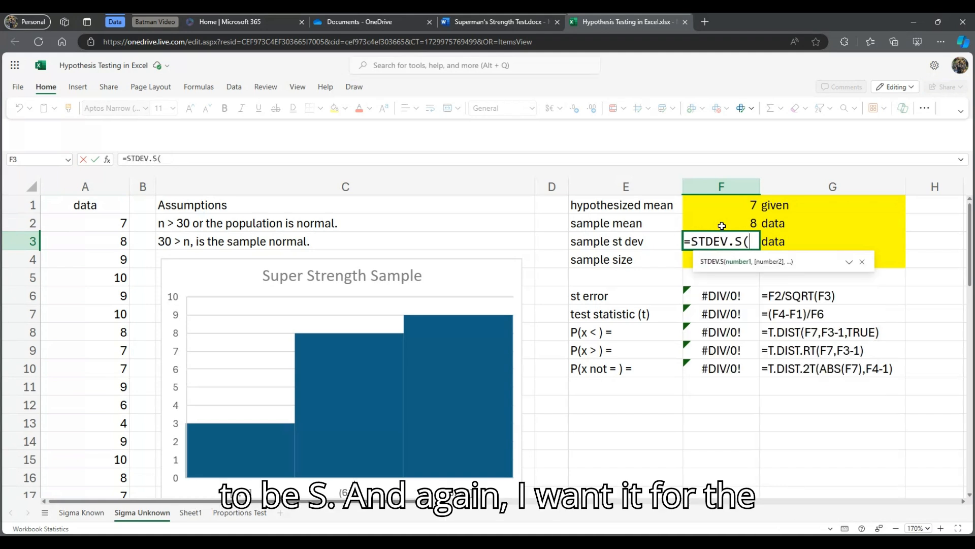
type("A:A)")
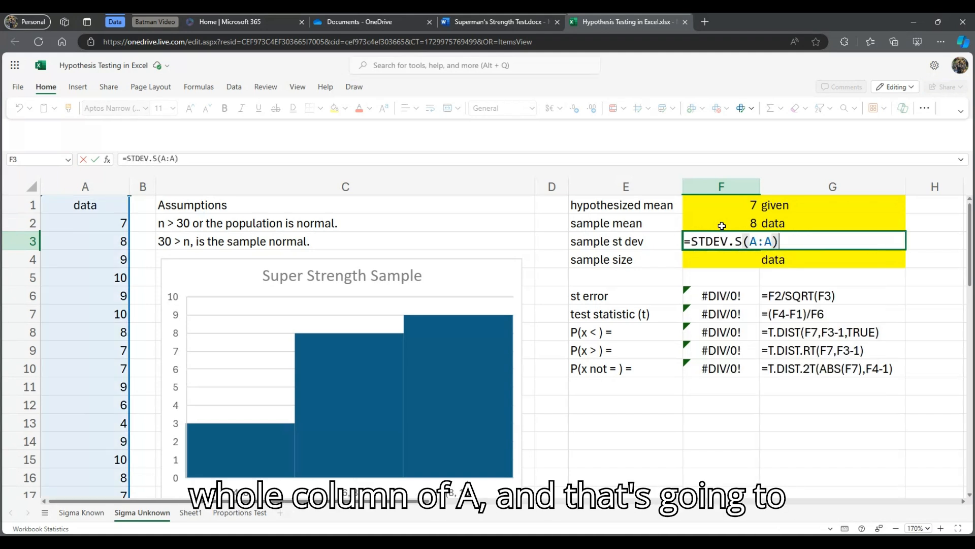
key("Return")
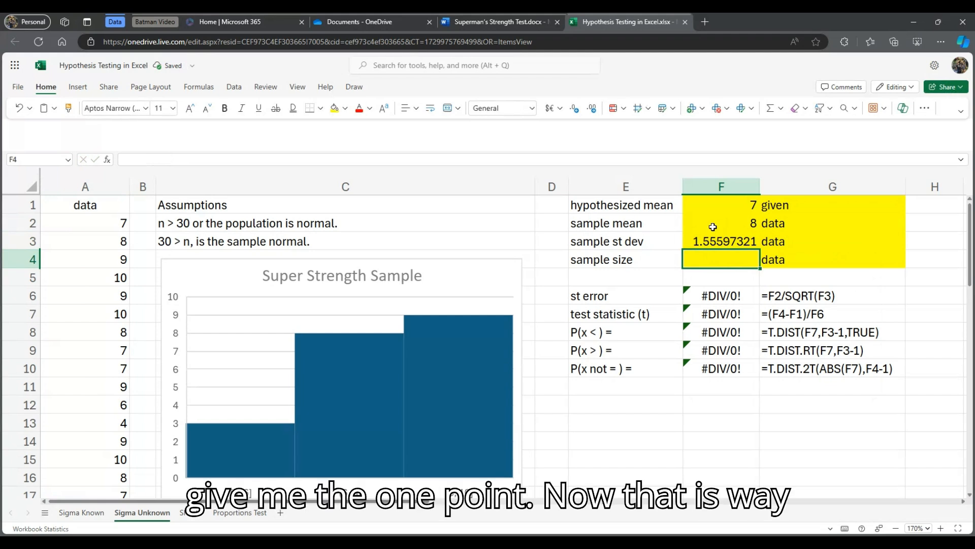
Reduce the sample standard deviation in F3 to two displayed decimal places.
left_click(719, 242)
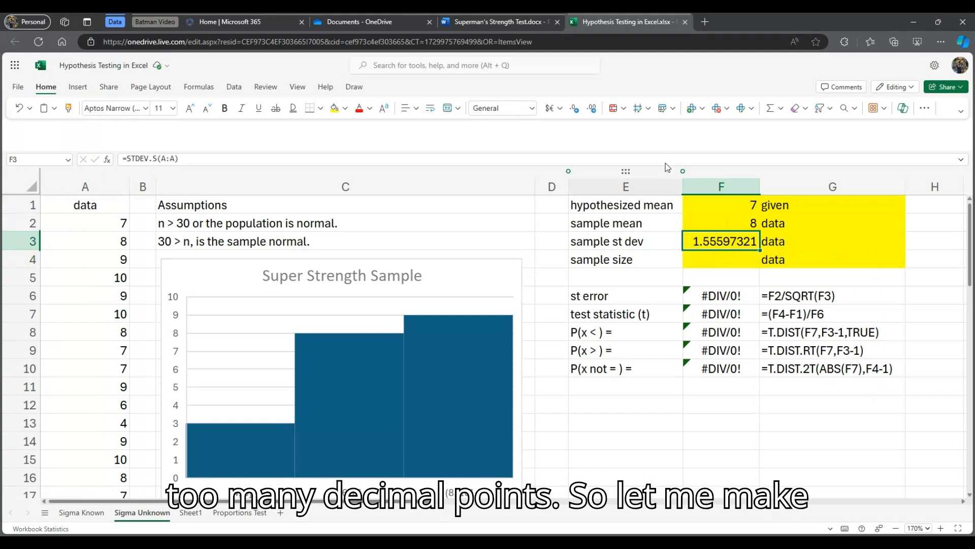
left_click(575, 111)
left_click(575, 111)
left_click(575, 111)
left_click(574, 111)
left_click(575, 111)
left_click(575, 110)
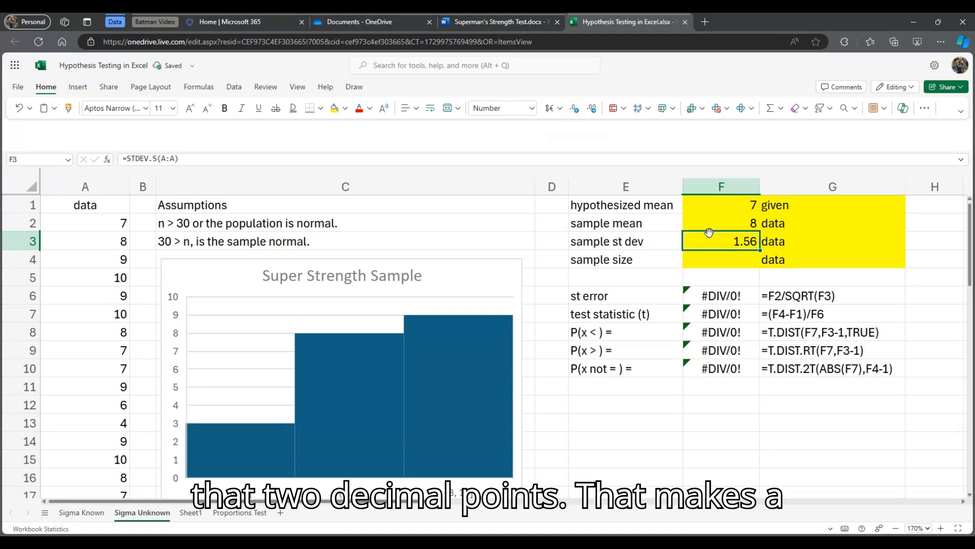
Compute the sample size in F4 by counting the numbers in column A with =COUNT(A:A).
left_click(723, 260)
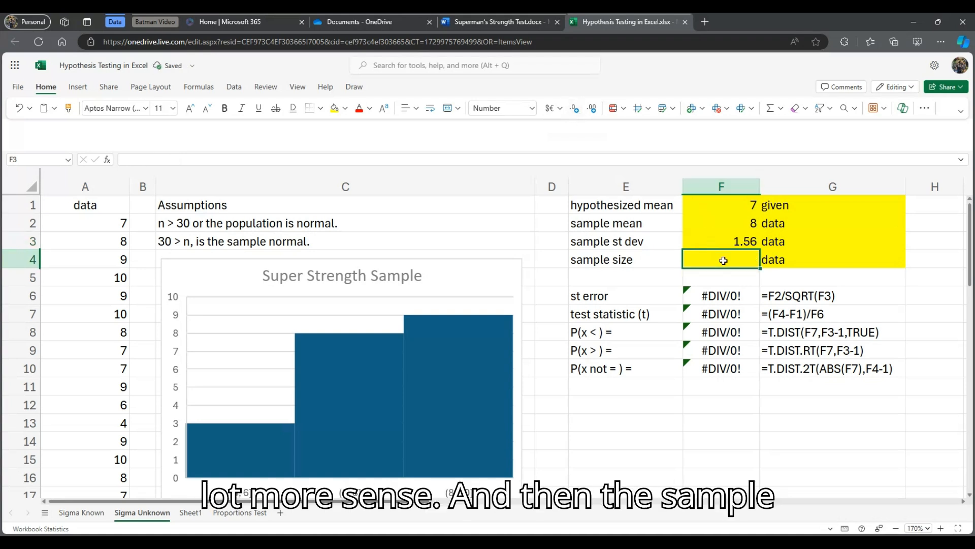
type("=count(")
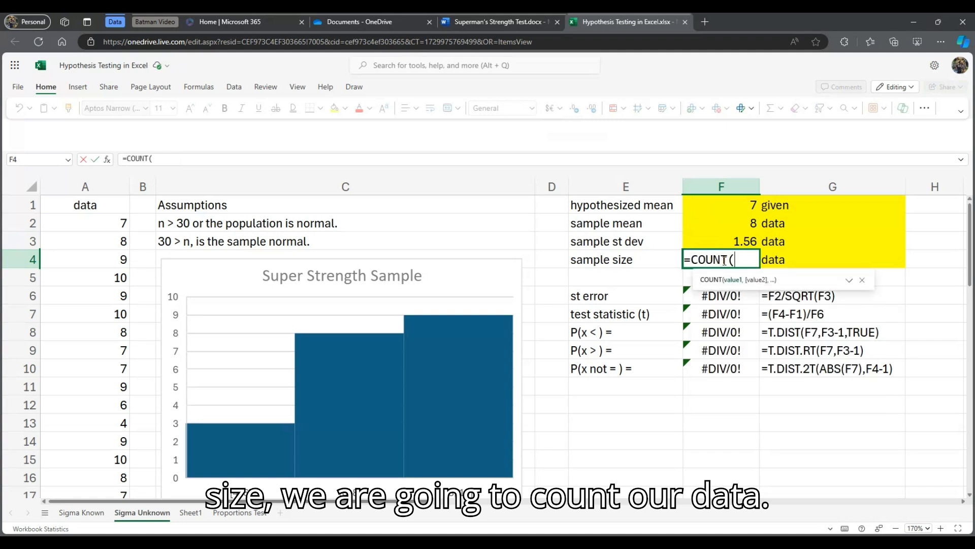
type("A:A")
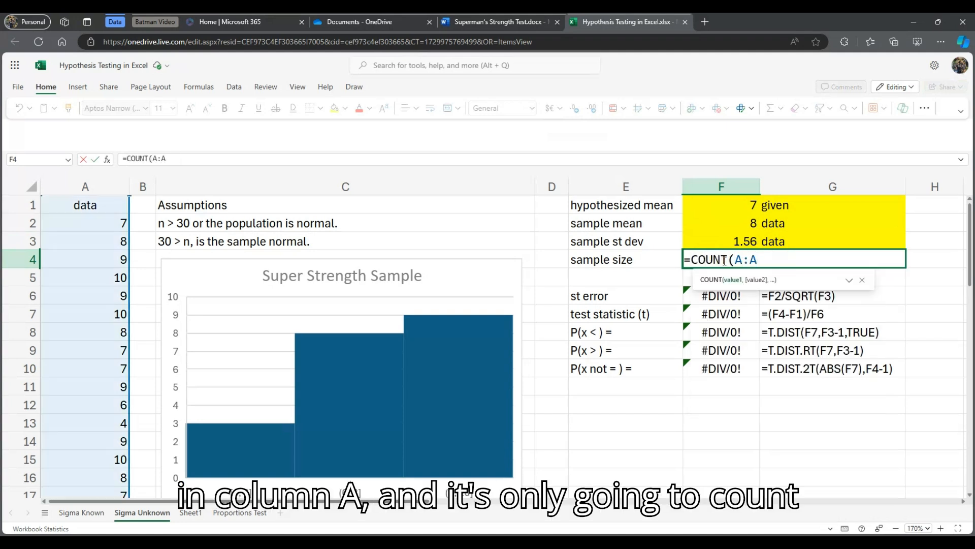
type(")")
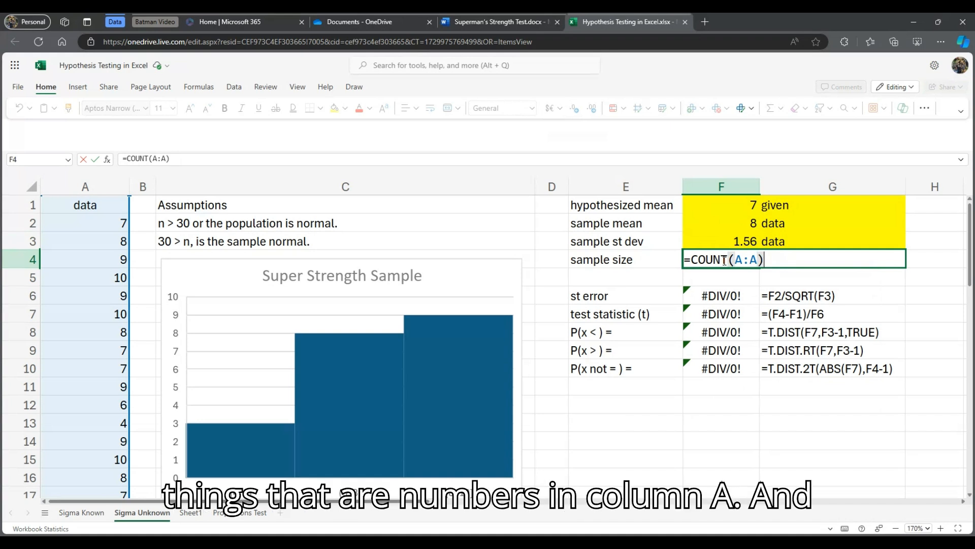
key("Return")
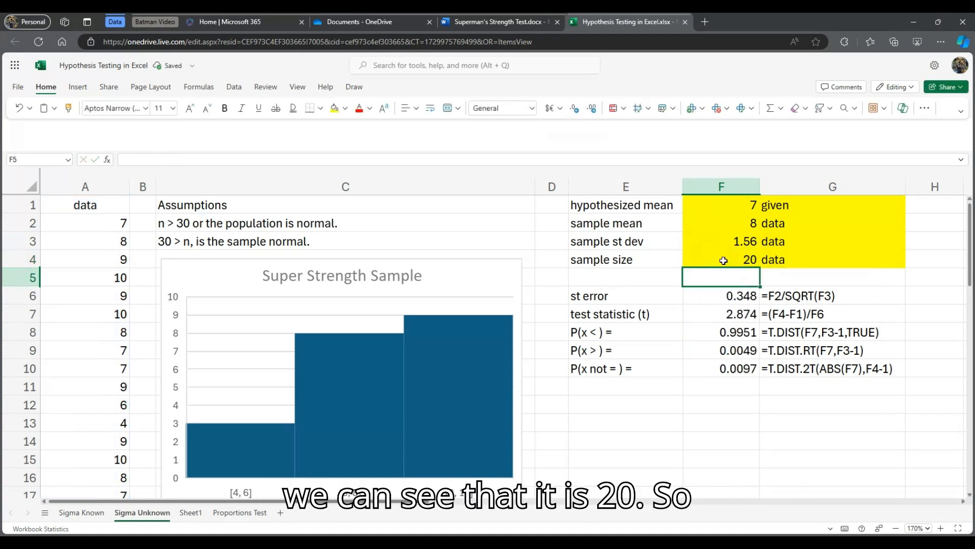
Review the sample mean, standard deviation and size in F2:F4 and the hypothesized mean in F1.
left_click_drag(722, 220, 722, 260)
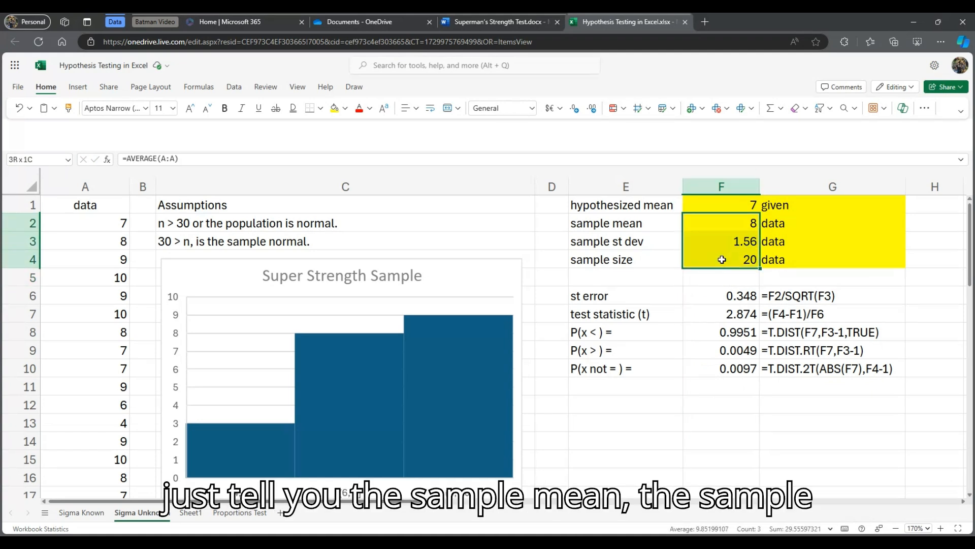
left_click_drag(722, 259, 791, 265)
left_click(730, 206)
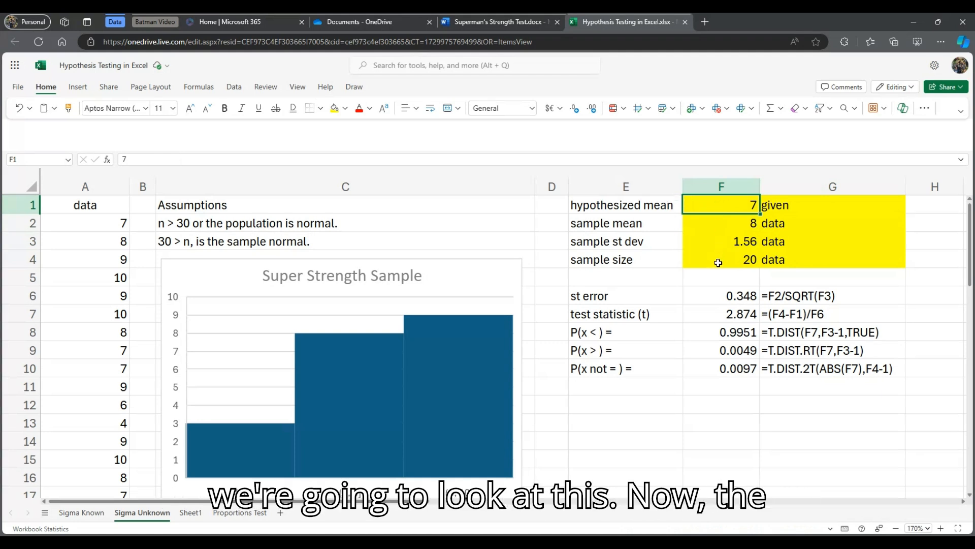
Inspect the cell references in the standard error formula in F6 and the test statistic formula in F7.
left_click(716, 299)
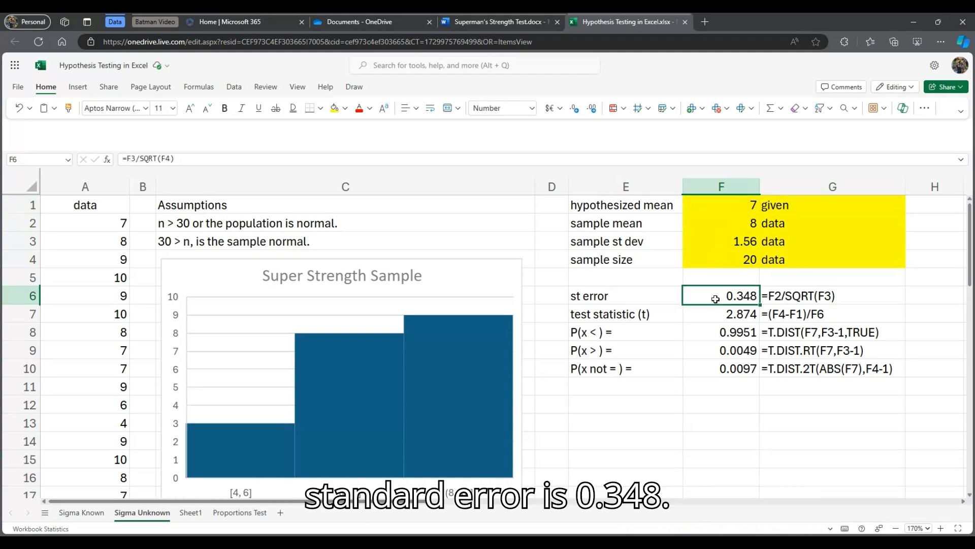
left_click(773, 299)
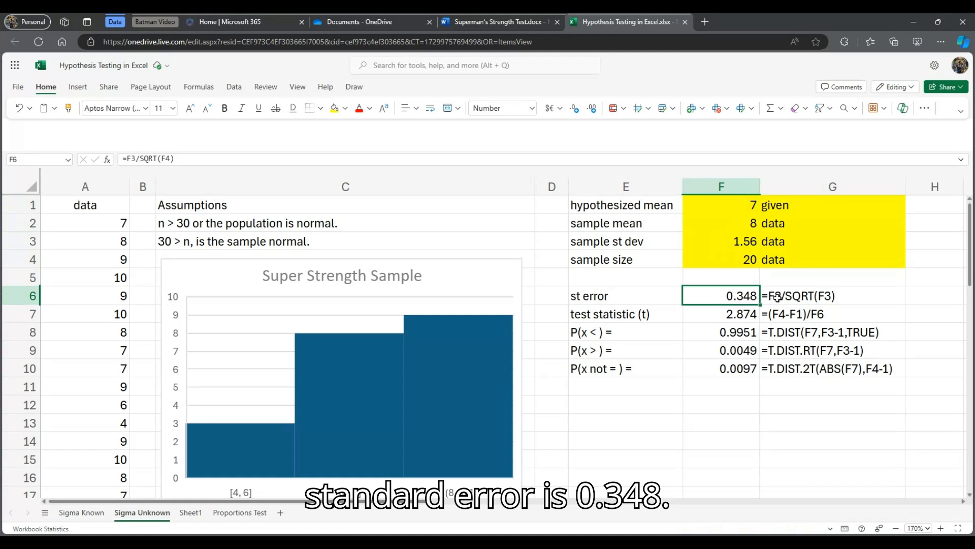
left_click(199, 155)
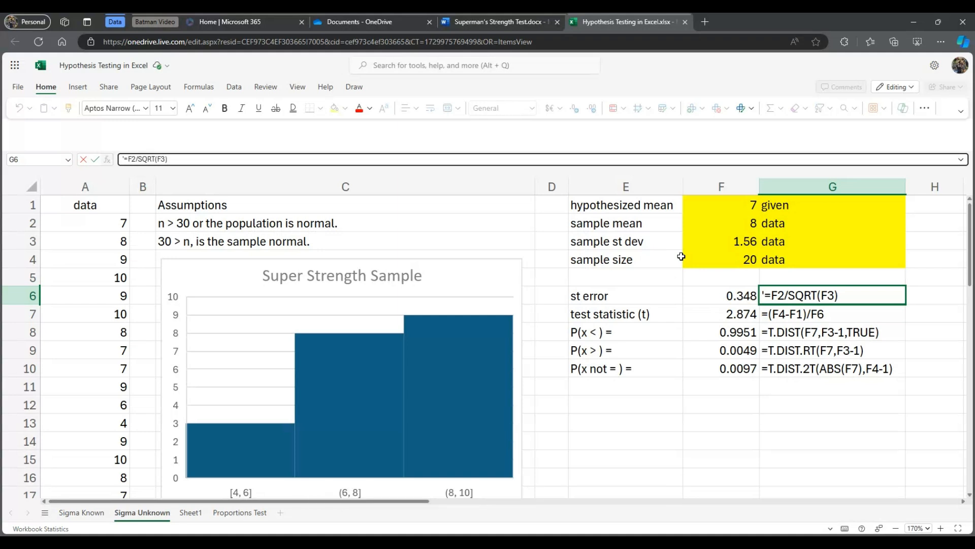
left_click(747, 295)
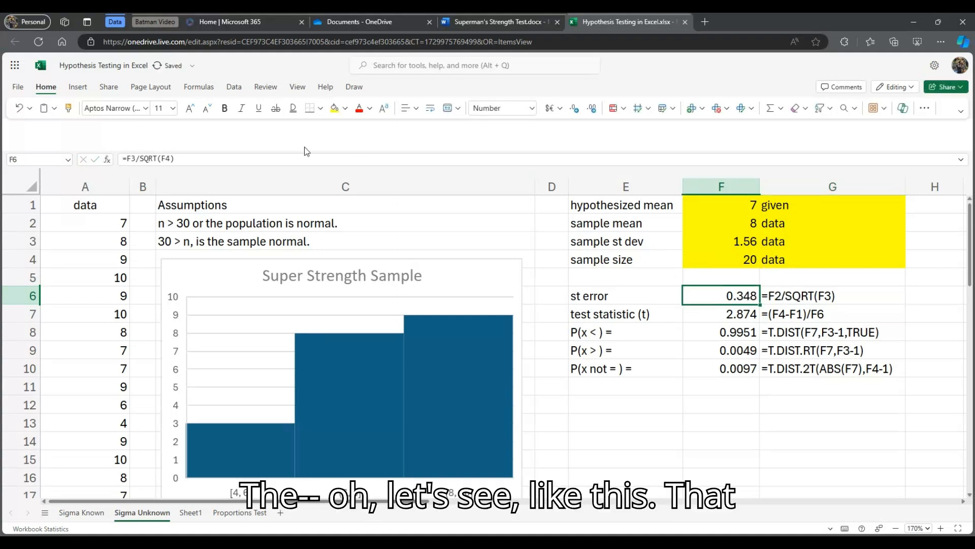
left_click(229, 158)
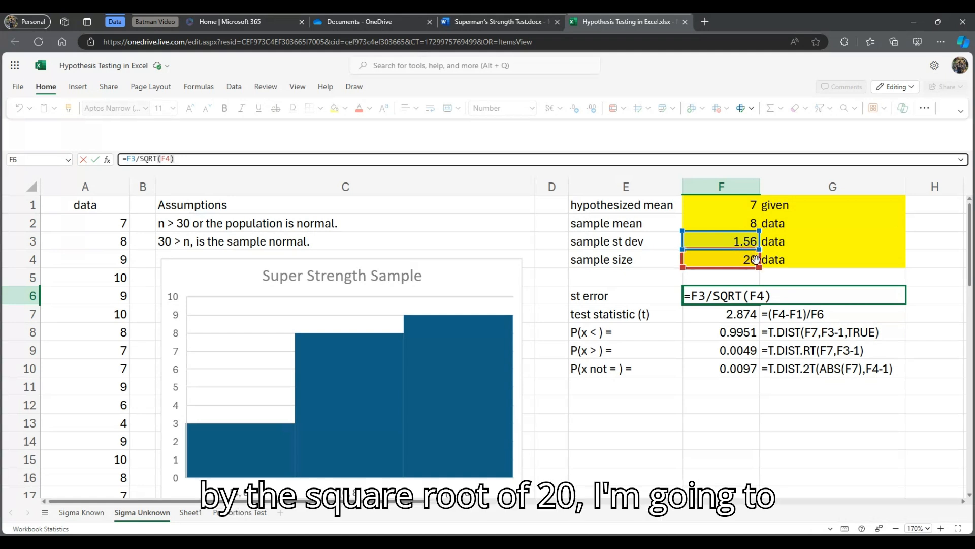
key("Return")
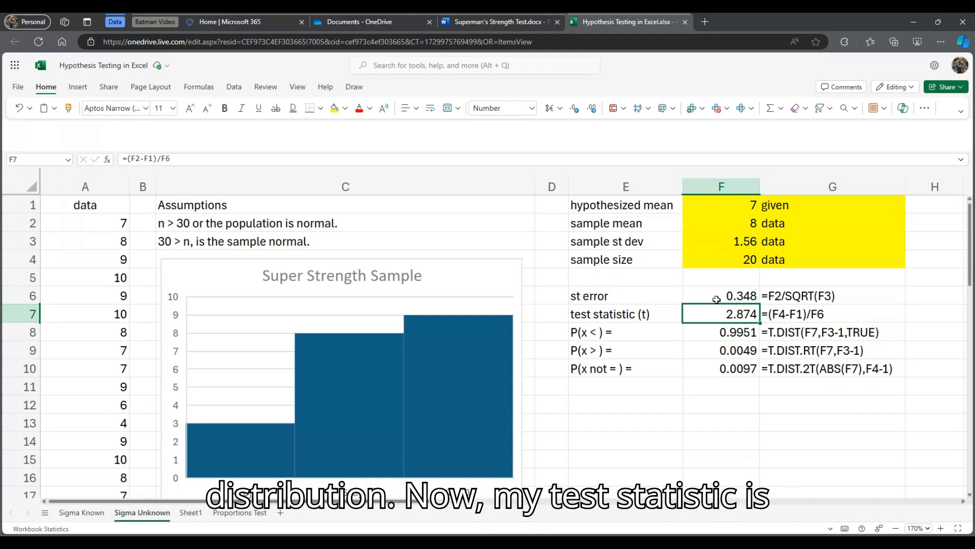
left_click(178, 157)
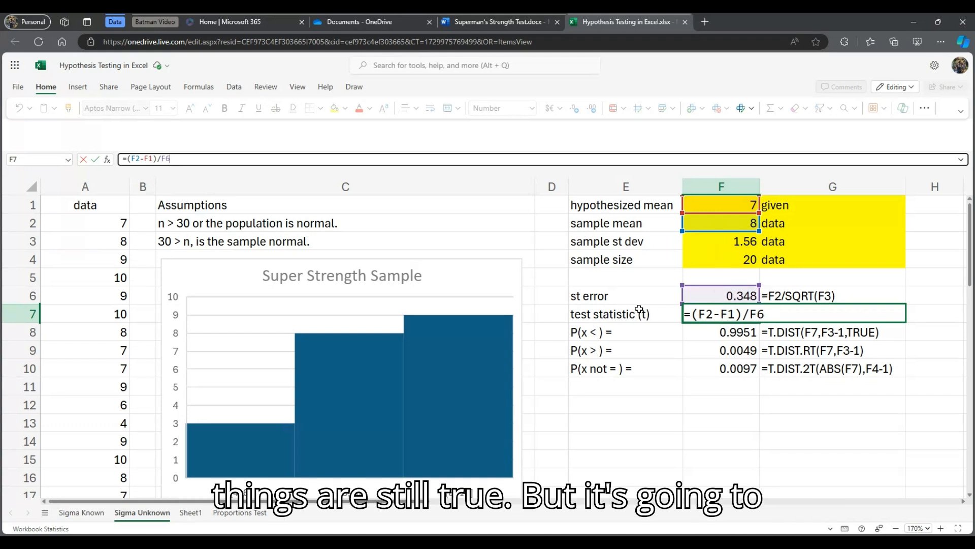
key("Return")
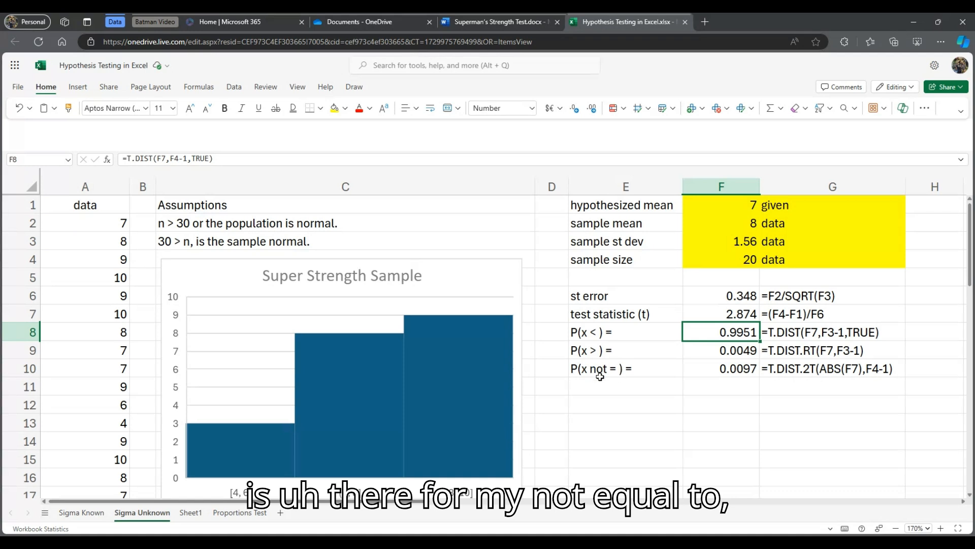
Examine the two-tailed probability formula in F10, including its ABS(F7) argument, and the P(x > ) result in row 9.
left_click(723, 367)
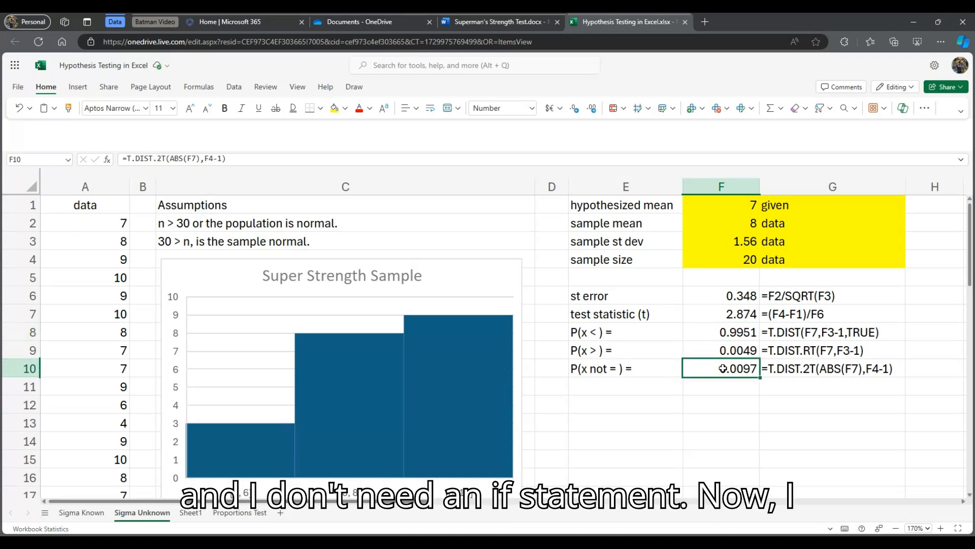
left_click(217, 159)
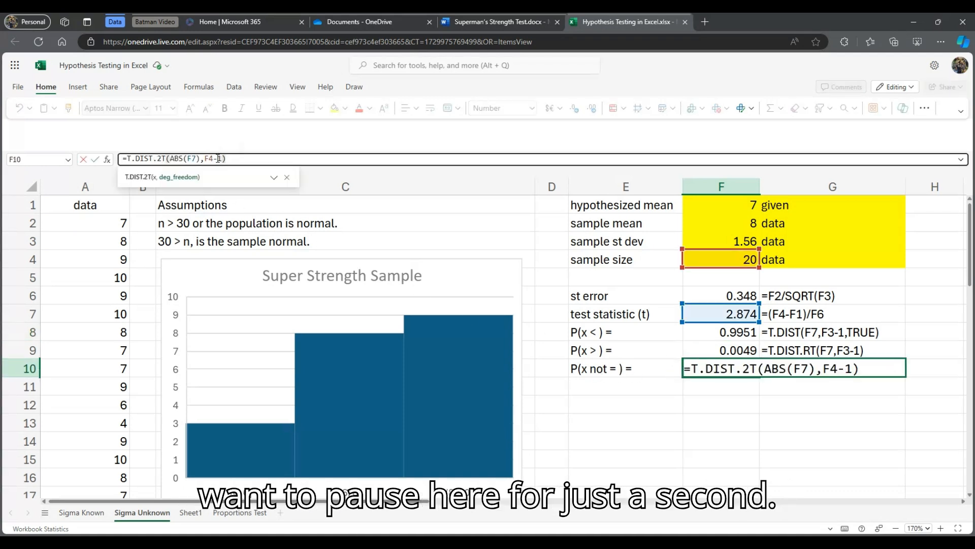
left_click_drag(171, 159, 189, 159)
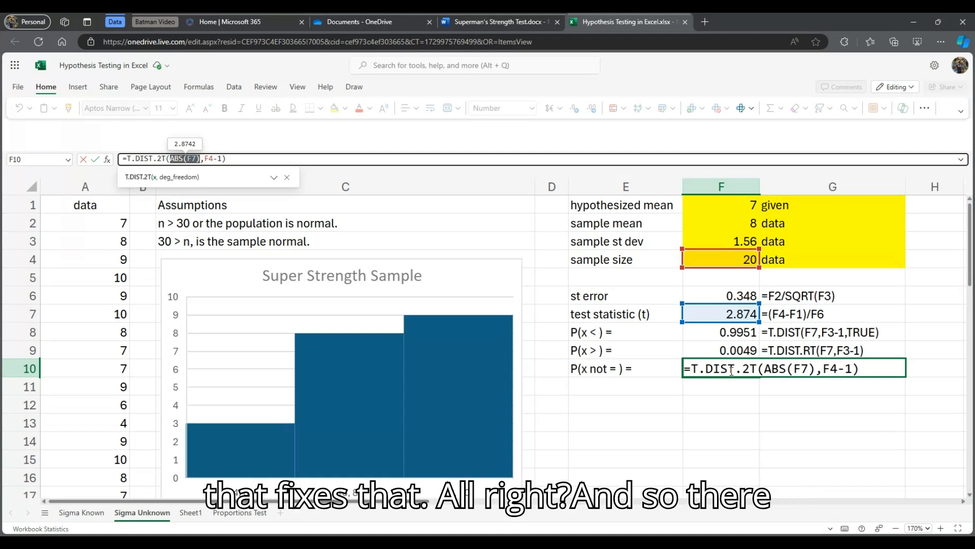
key("Return")
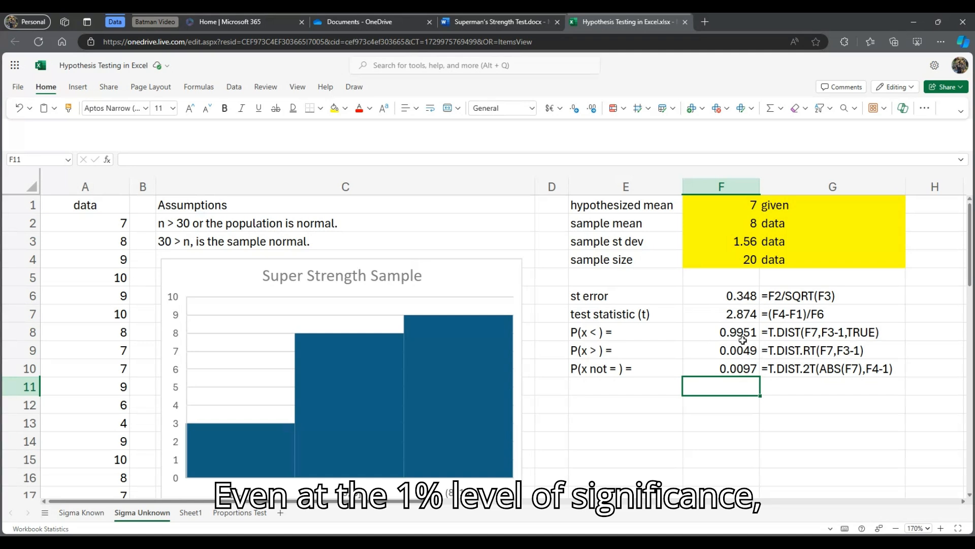
left_click_drag(613, 360, 735, 351)
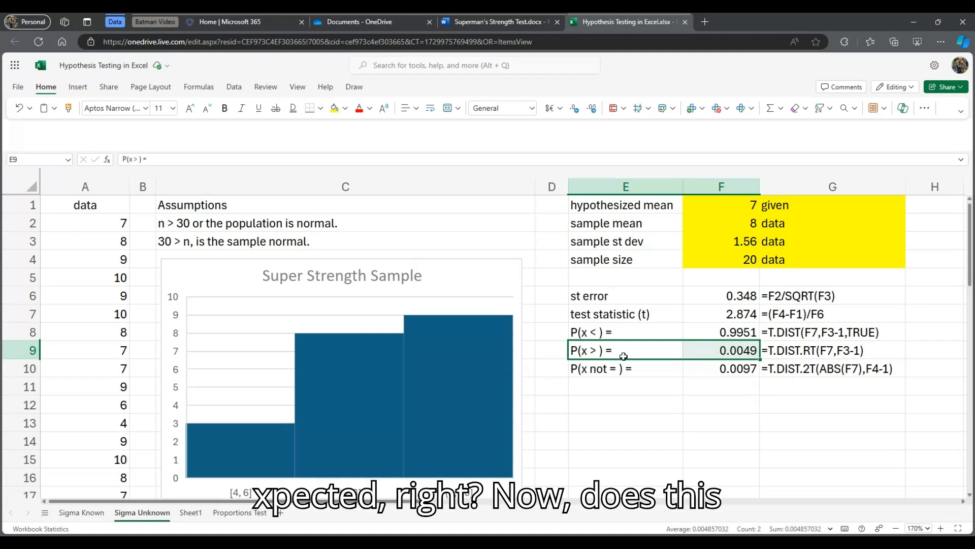
Compare the sample mean in row 2 with the hypothesized mean in row 1 of the Sigma Unknown sheet.
left_click(724, 224)
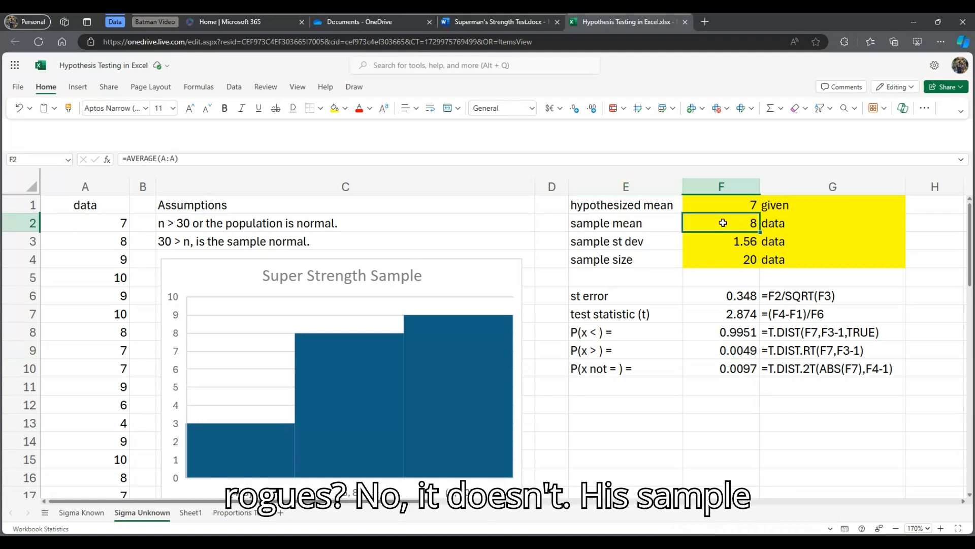
left_click_drag(602, 222, 711, 227)
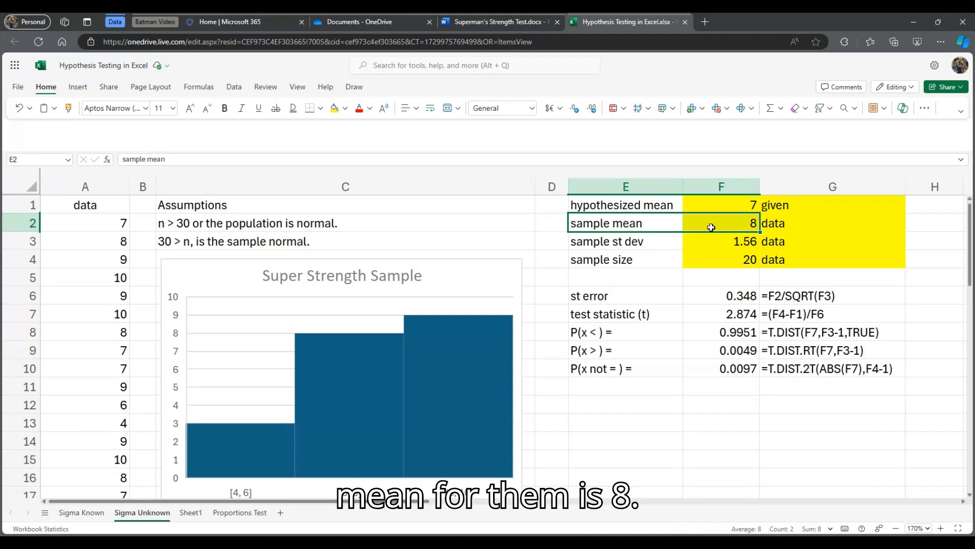
left_click_drag(625, 205, 700, 209)
Examine the villains' Strength ratings on Sheet1, especially General Zod, Metallo, Doomsday and Darkseid, along with the latter two's Speed and Intelligence.
left_click(189, 513)
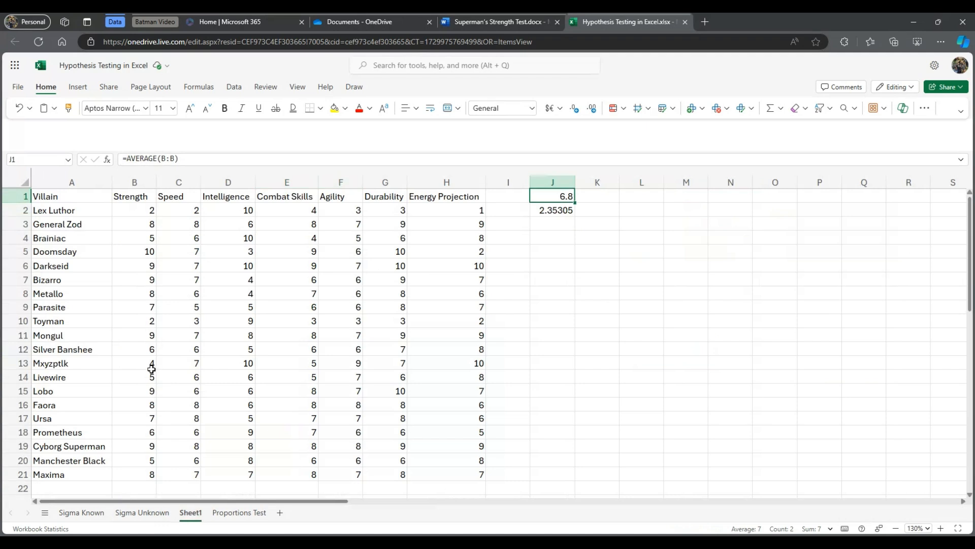
left_click(126, 226)
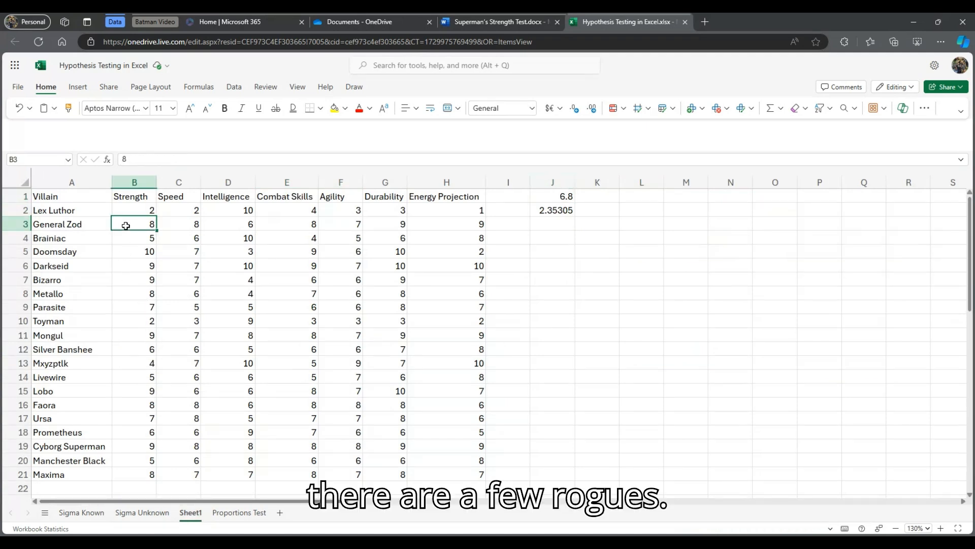
left_click(127, 292)
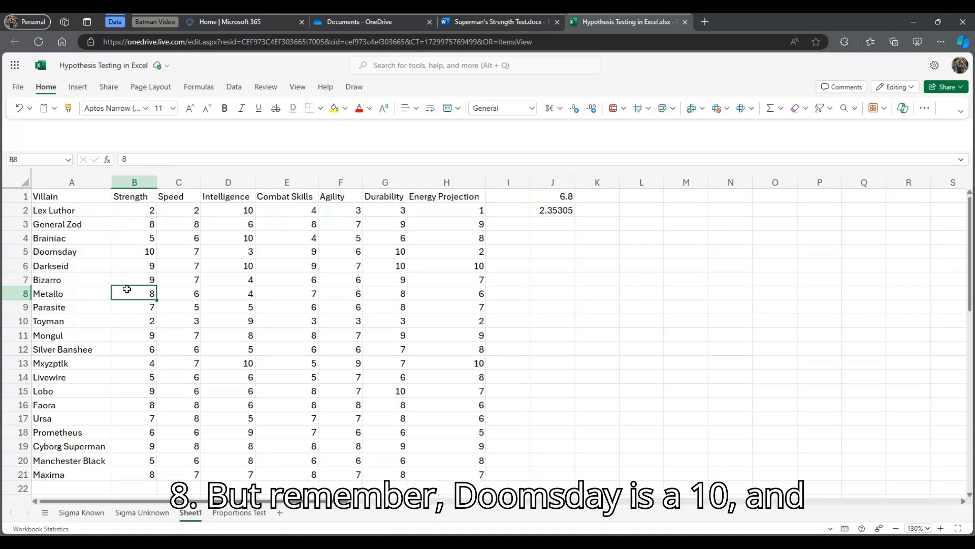
left_click(131, 255)
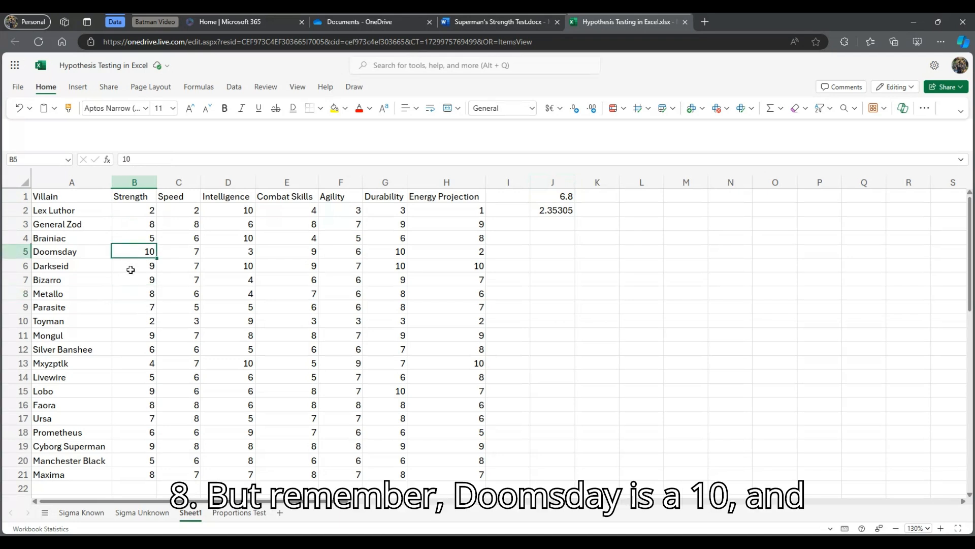
left_click(131, 270)
left_click_drag(127, 252, 233, 266)
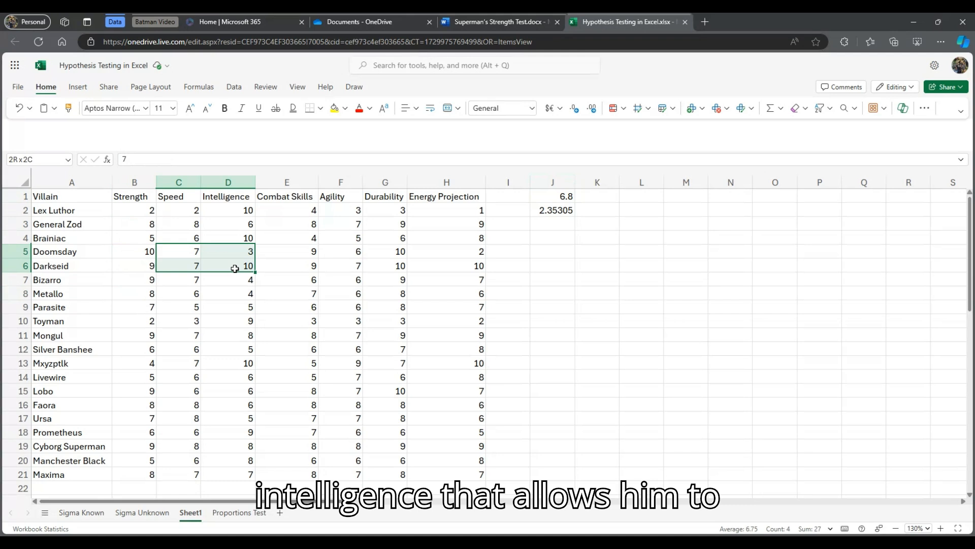
left_click(123, 252)
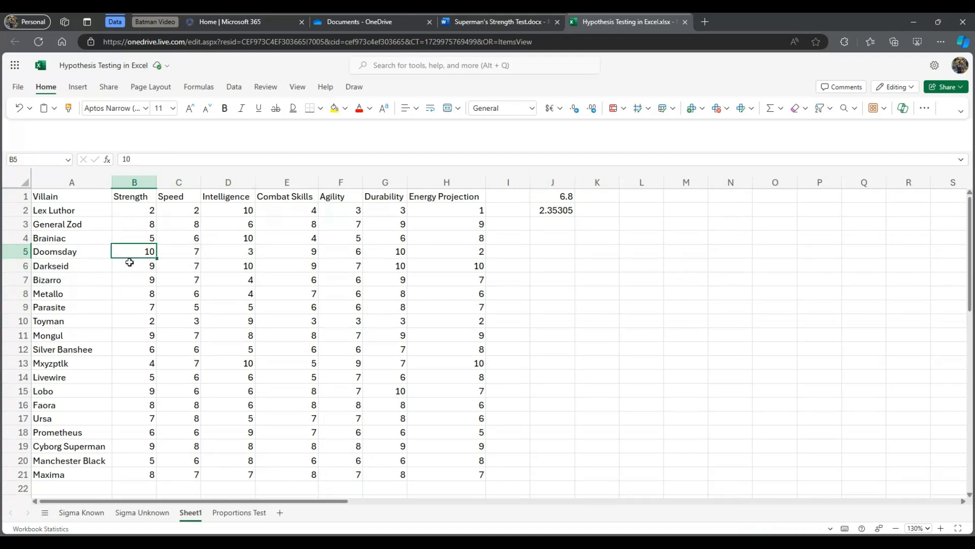
Switch to the Superman's Strength Test document in Word and read the Interpretation paragraph on page 2.
left_click(505, 25)
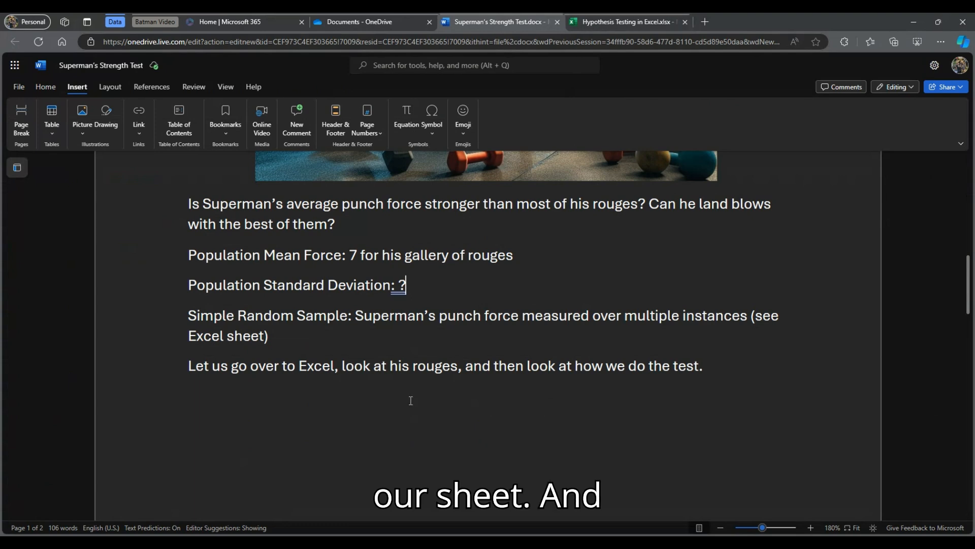
scroll(411, 400, "down", 8)
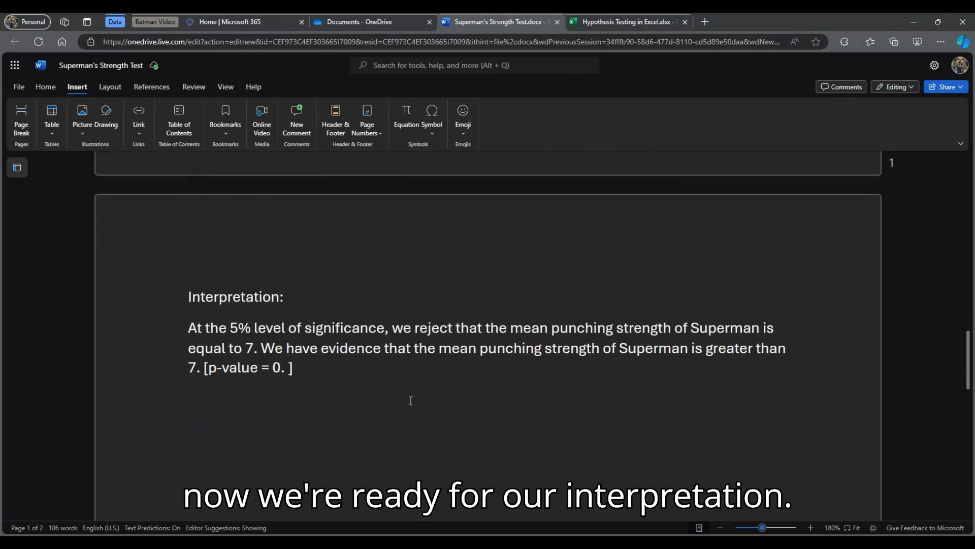
scroll(411, 400, "down", 1)
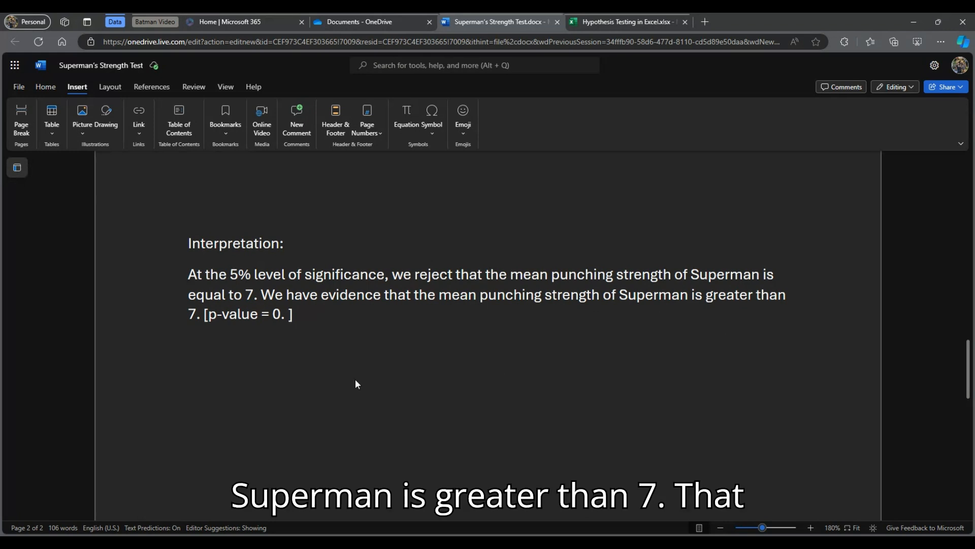
Look up the P(x > ) result on Excel's Sigma Unknown sheet and complete the p-value in the Word interpretation as 0.0049.
left_click(602, 22)
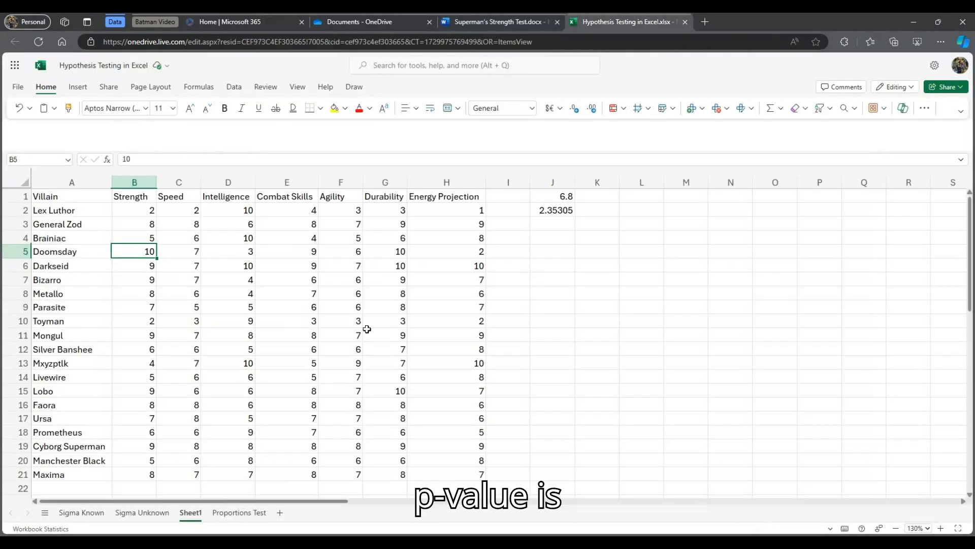
left_click(145, 513)
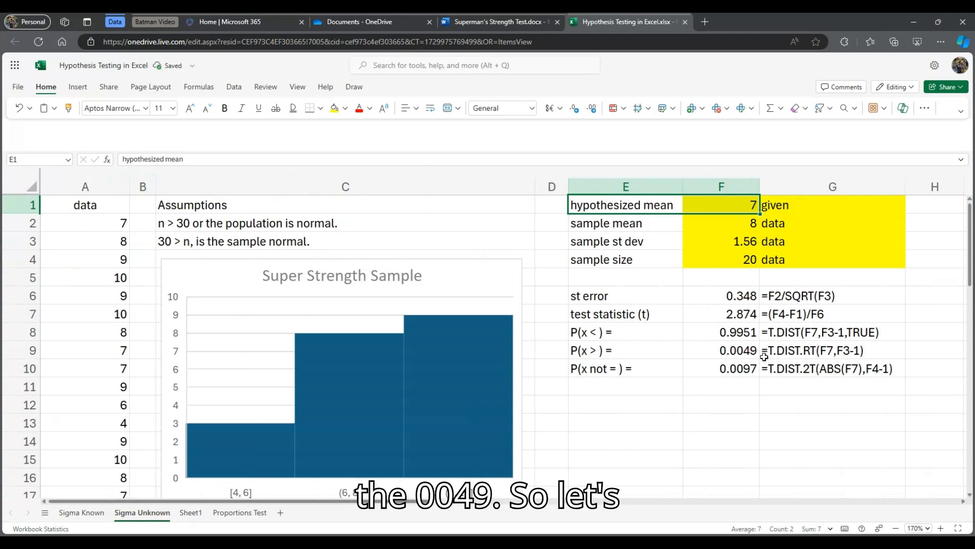
left_click(449, 22)
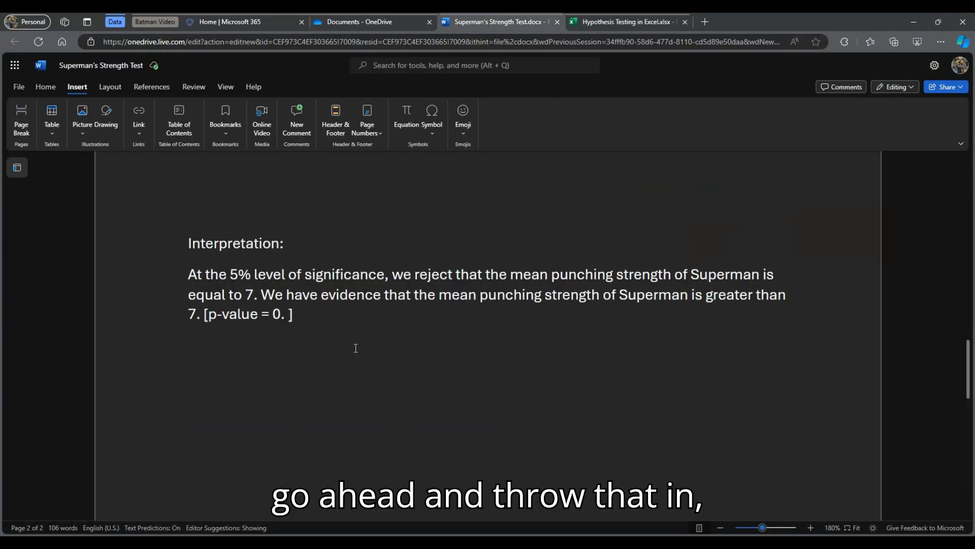
left_click(288, 314)
type("0049")
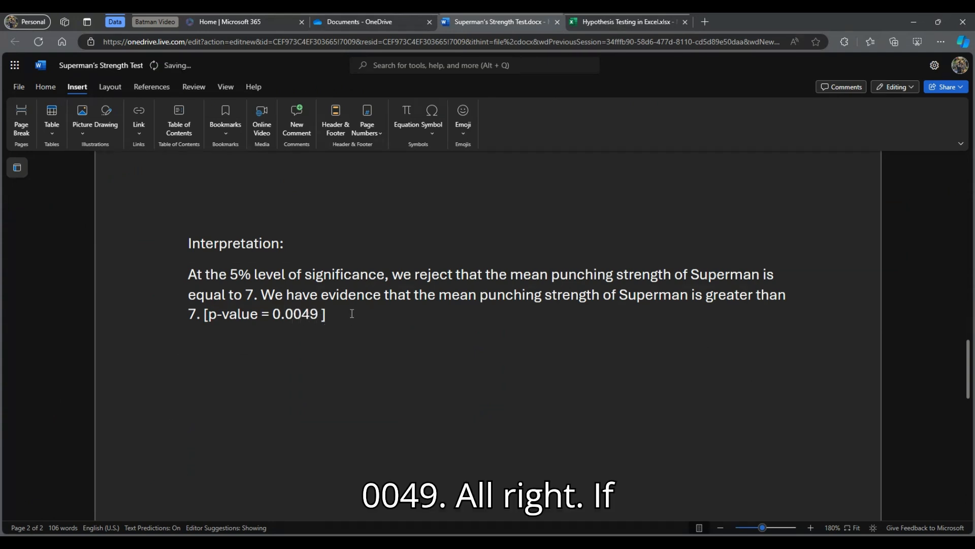